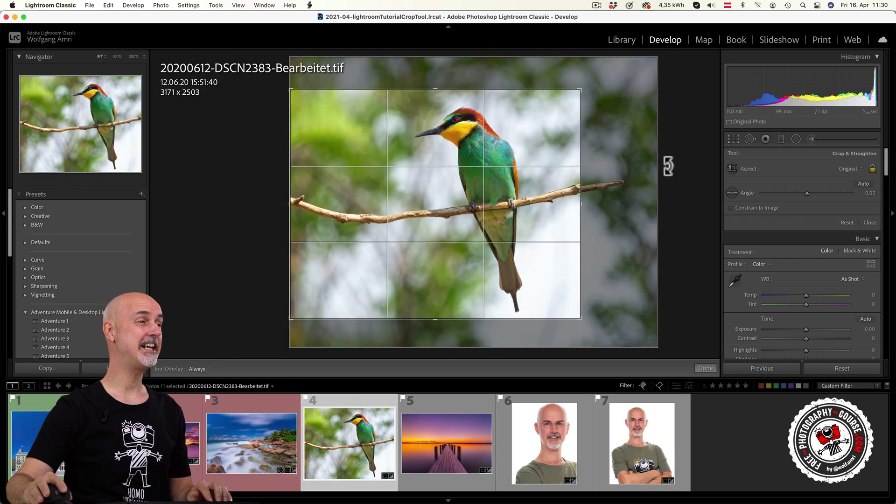
# - Cycle through the crop guide overlays, then take Diagonal and Center out of the overlay cycle
pyautogui.press('o')
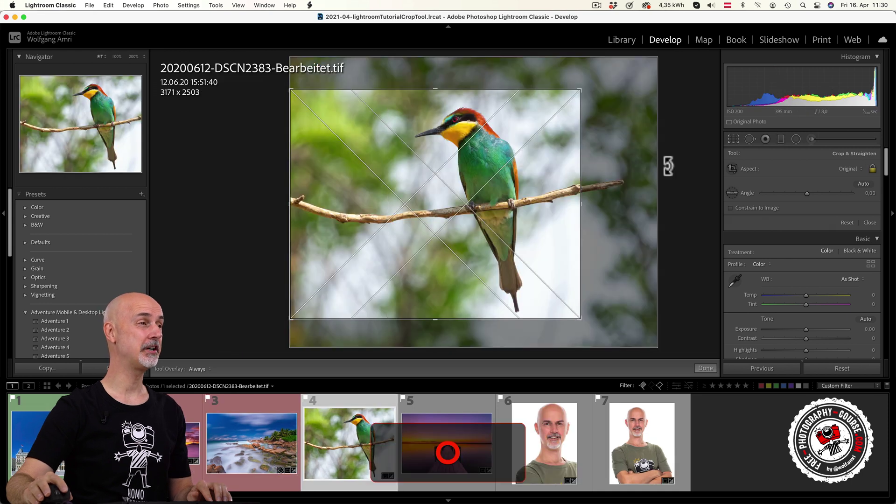
pyautogui.press('o')
pyautogui.press('o')
pyautogui.press('o')
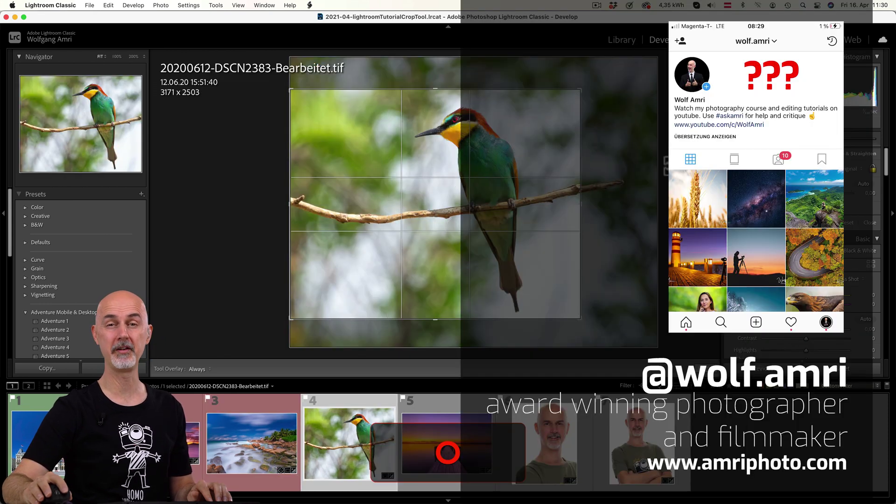
pyautogui.press('o')
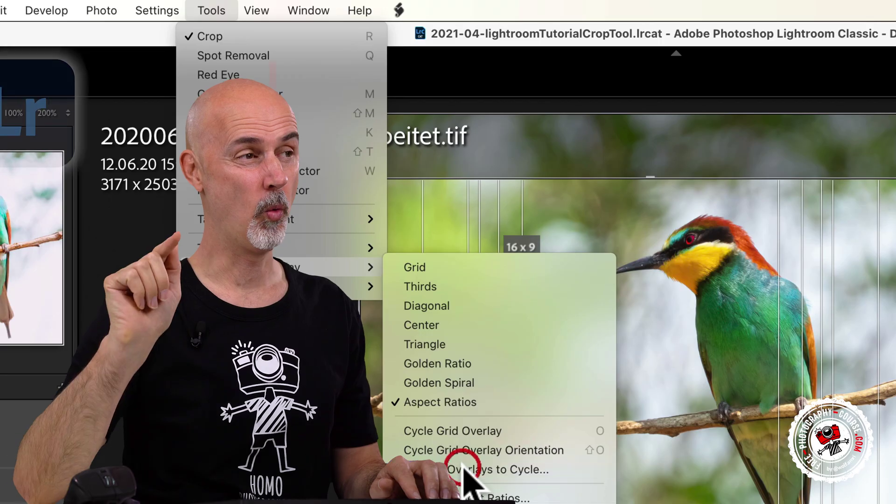
pyautogui.click(345, 237)
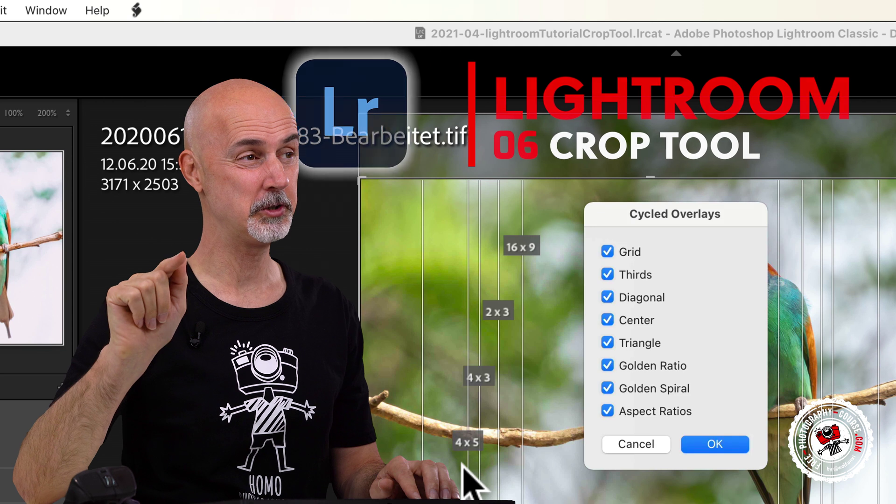
pyautogui.click(607, 297)
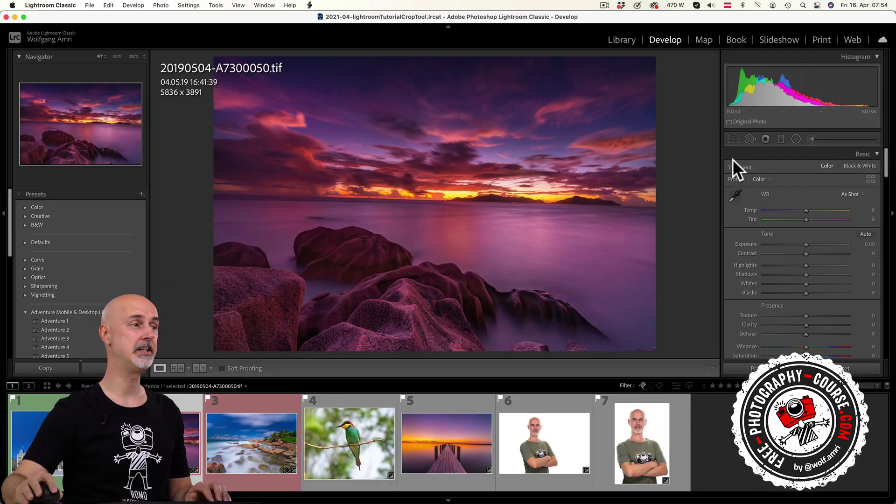
# - Open Crop & Straighten on the sunset photo, then switch to the next photo in the filmstrip
pyautogui.press('r')
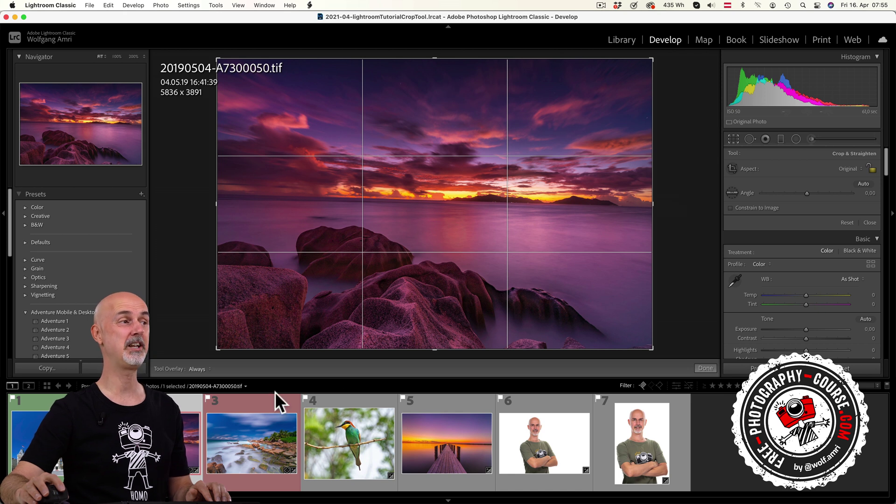
pyautogui.click(260, 430)
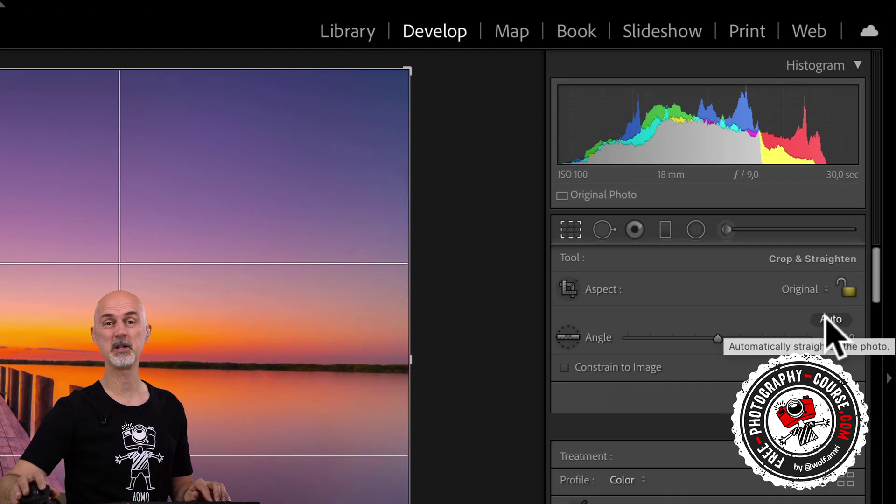
# - Auto-straighten the pier photo, then level the beach photo's horizon to −1.68 with the Angle tool
pyautogui.click(837, 285)
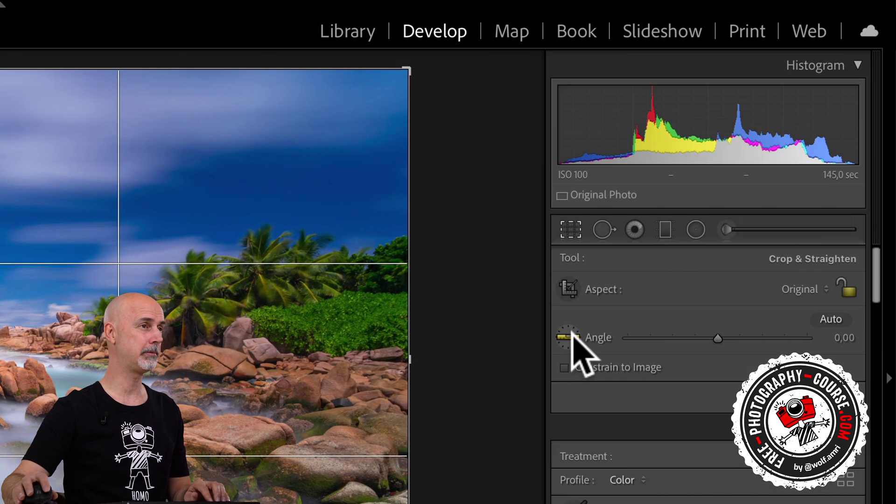
pyautogui.click(732, 193)
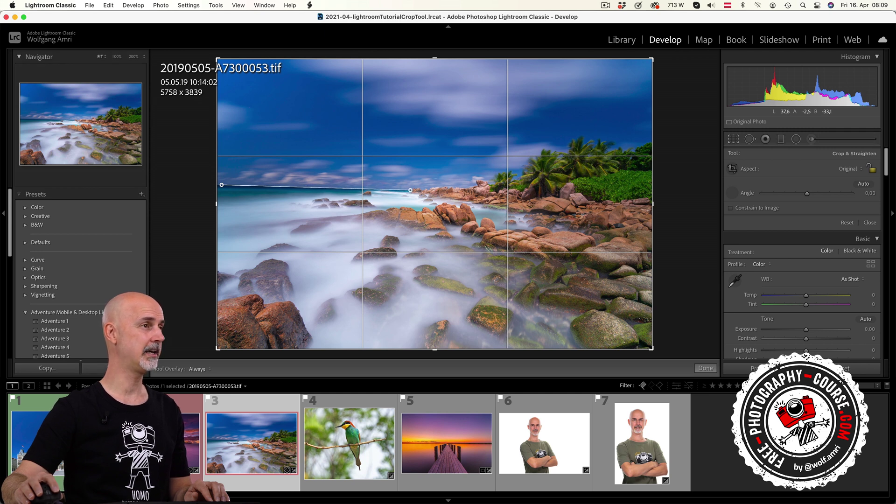
pyautogui.moveTo(410, 190); pyautogui.dragTo(411, 189)
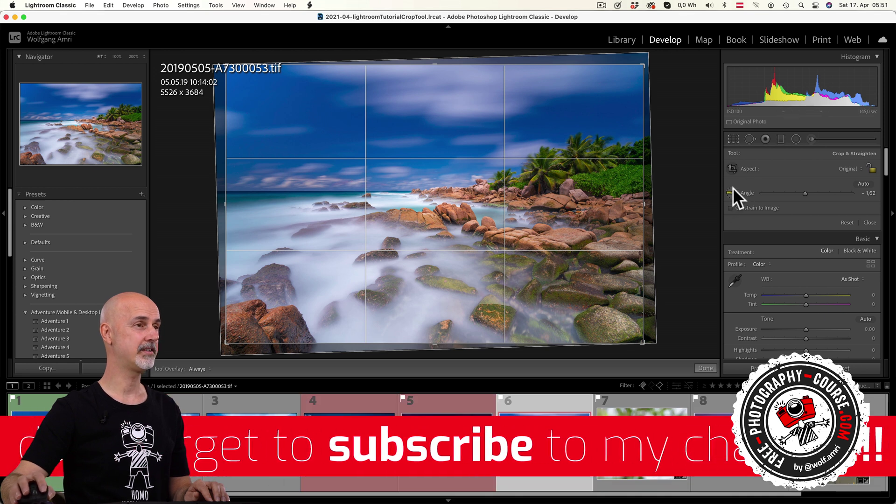
pyautogui.click(730, 191)
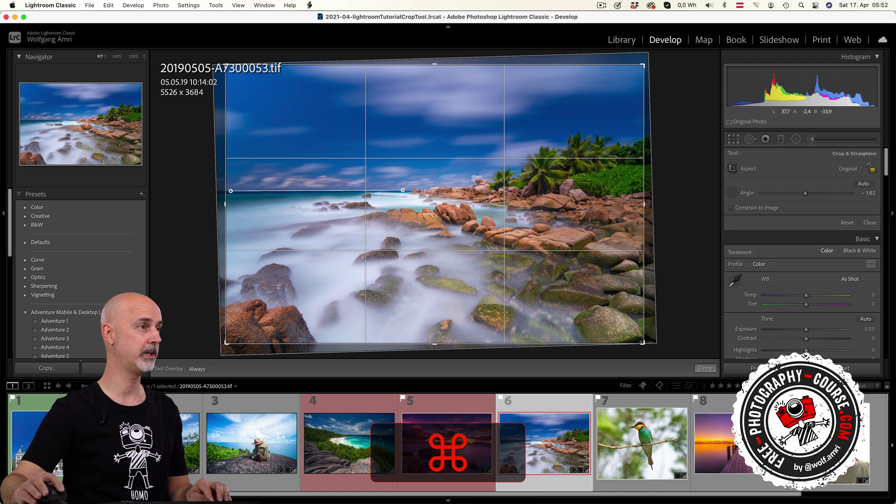
pyautogui.moveTo(407, 190); pyautogui.dragTo(407, 190)
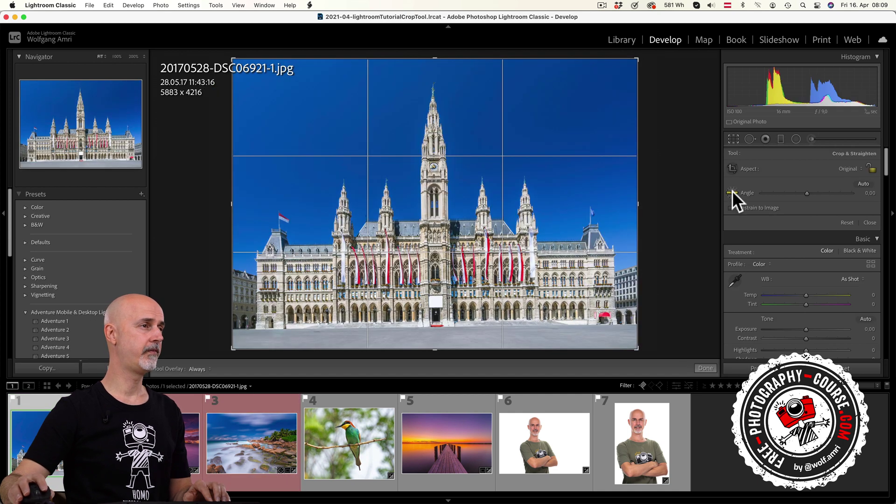
# - Level the Vienna city hall photo with the Angle tool, then rotate the sunset rocks photo to −1.63
pyautogui.click(731, 191)
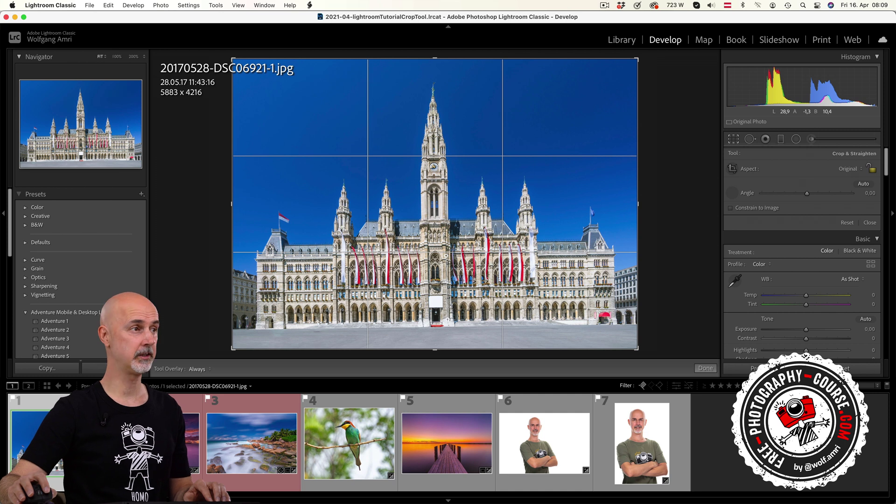
pyautogui.moveTo(452, 325); pyautogui.dragTo(448, 316)
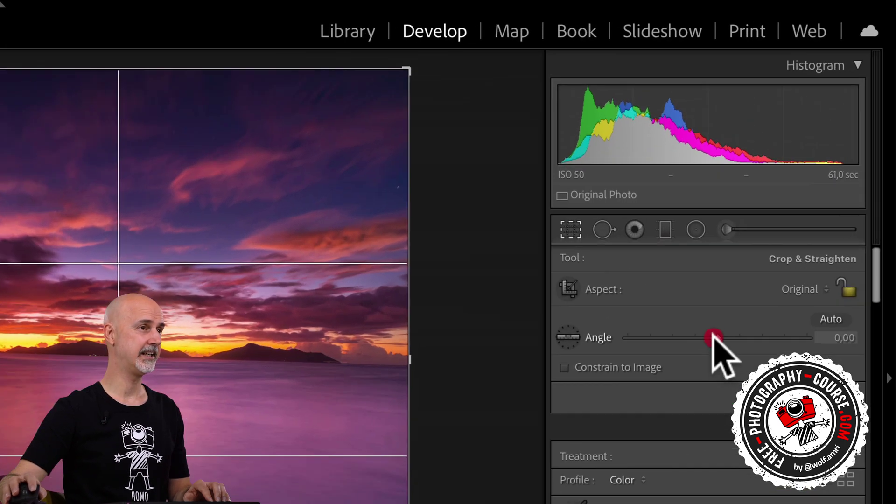
pyautogui.moveTo(712, 336)
pyautogui.mouseDown()
pyautogui.moveTo(702, 338)
pyautogui.moveTo(708, 335)
pyautogui.mouseUp()
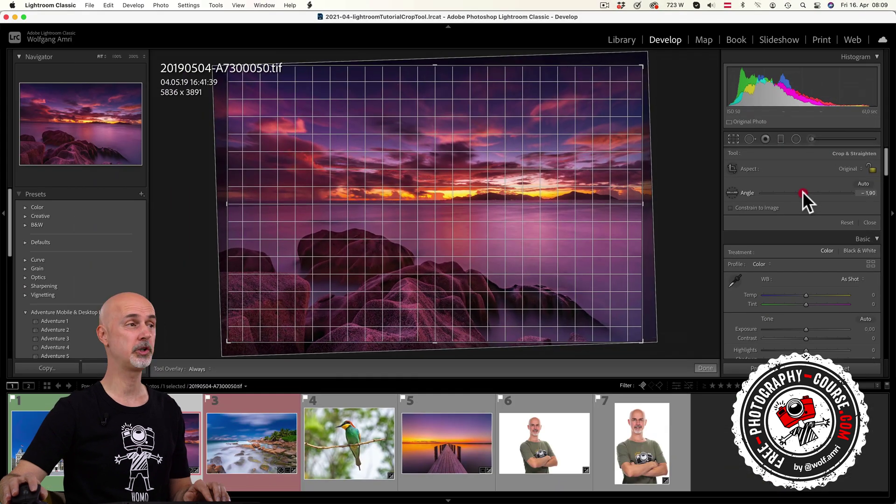
pyautogui.moveTo(802, 191); pyautogui.dragTo(799, 195)
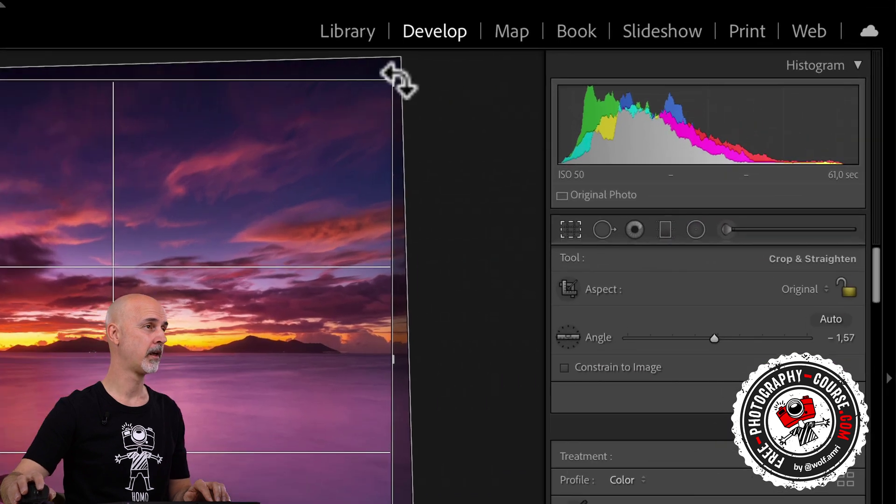
pyautogui.moveTo(405, 77); pyautogui.dragTo(408, 80)
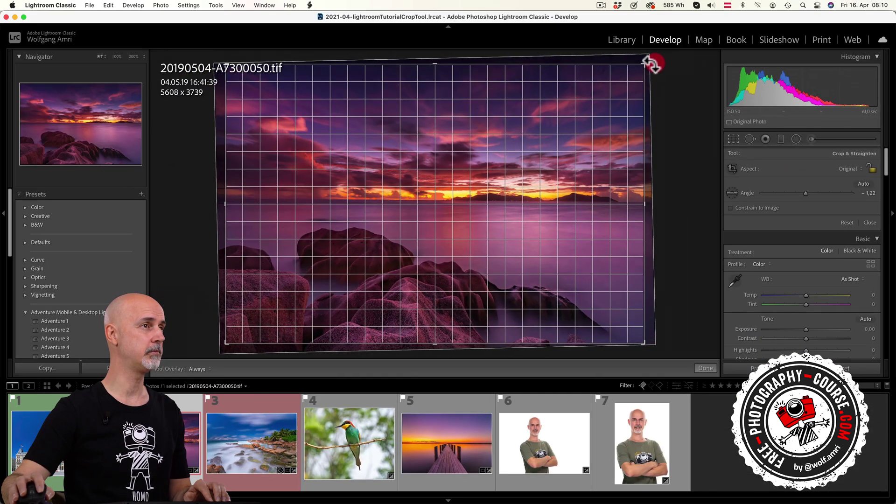
pyautogui.moveTo(652, 64); pyautogui.dragTo(650, 58)
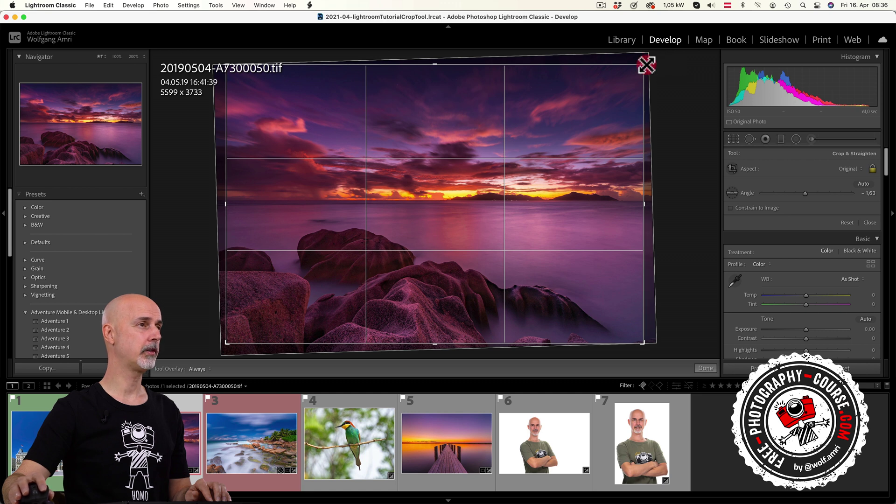
# - Pull the sunset crop's top-right corner inward, then unlock the aspect ratio with A
pyautogui.moveTo(646, 66); pyautogui.dragTo(676, 66)
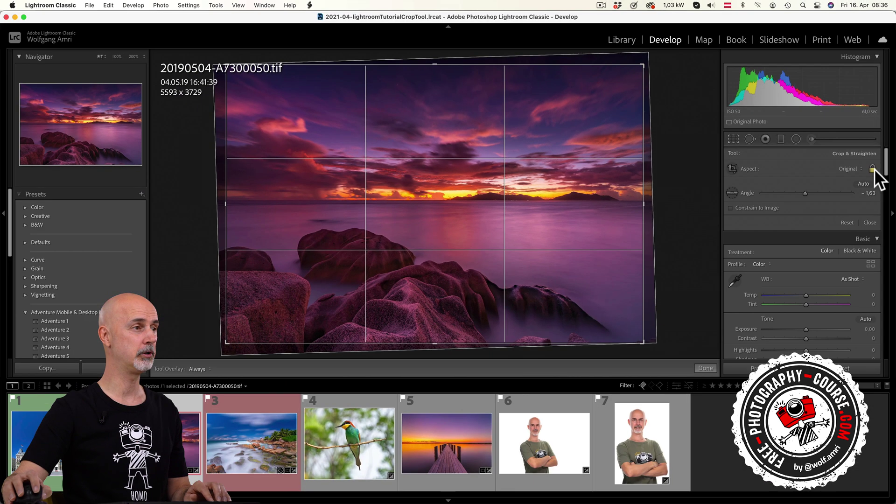
pyautogui.press('a')
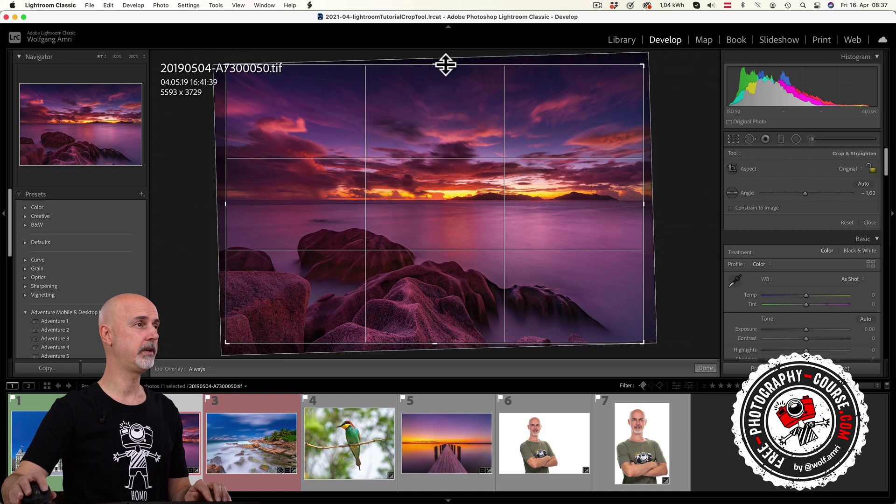
# - Trim the crop's top and bottom into a wide 5593 x 1971 panoramic strip
pyautogui.moveTo(438, 64); pyautogui.dragTo(437, 92)
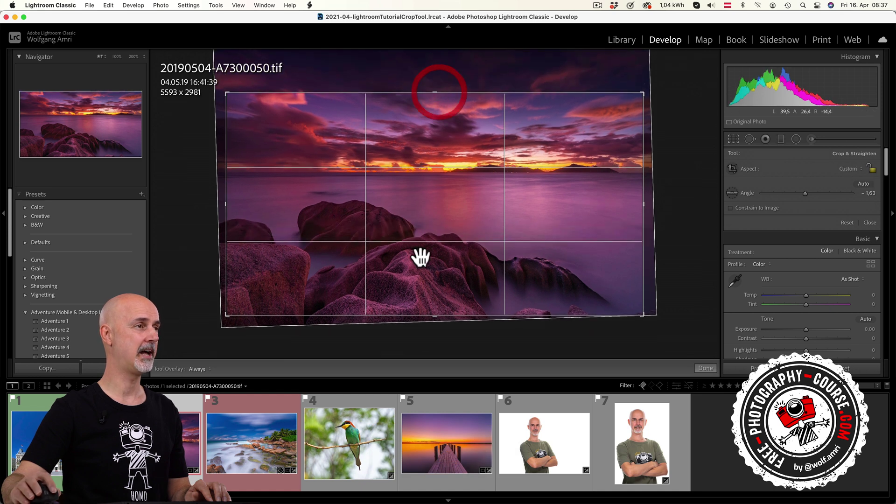
pyautogui.moveTo(440, 317); pyautogui.dragTo(444, 278)
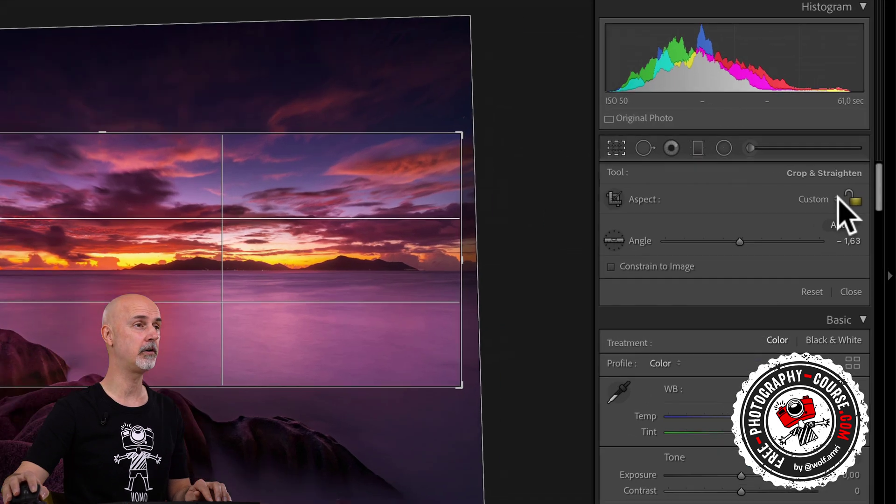
pyautogui.click(858, 168)
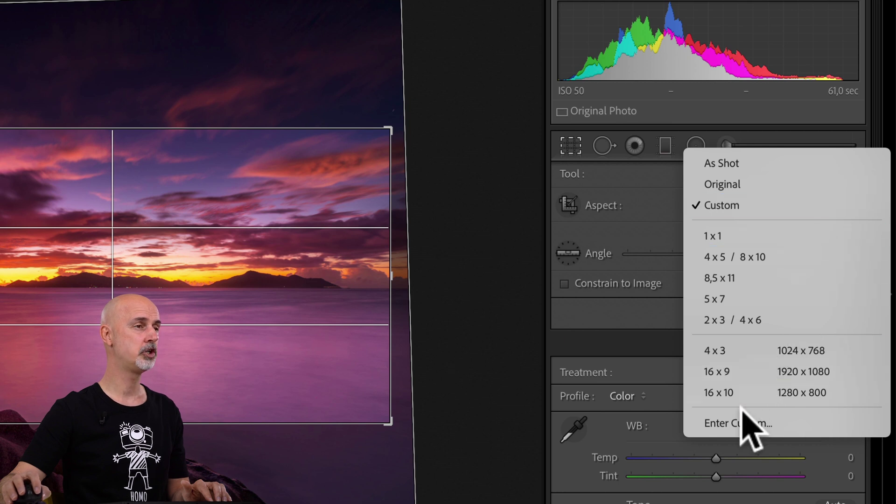
# - Enter a custom 19,5 x 9 aspect ratio, giving a 4270 x 1971 crop
pyautogui.click(737, 423)
pyautogui.write('19,5')
pyautogui.press('Tab')
pyautogui.write('9')
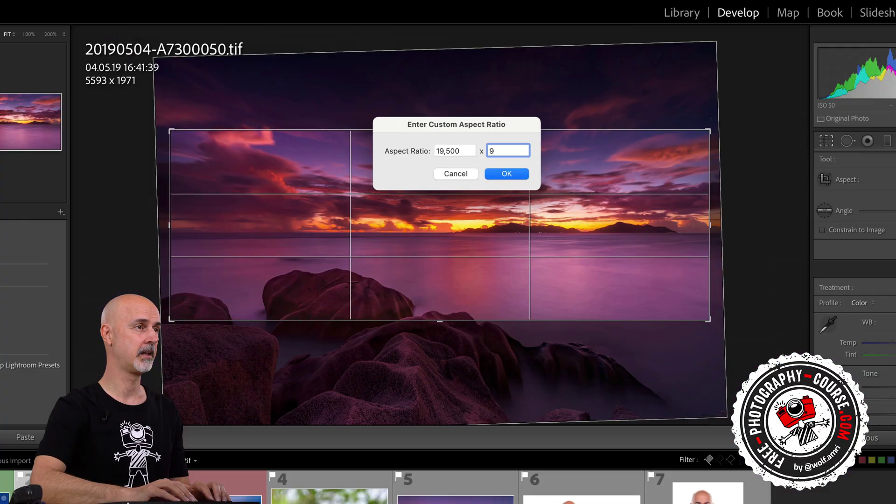
pyautogui.press('Return')
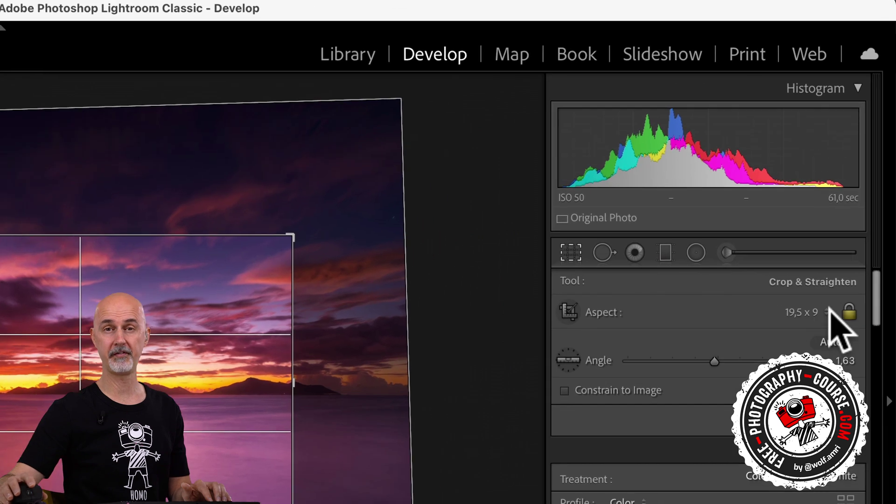
pyautogui.click(829, 311)
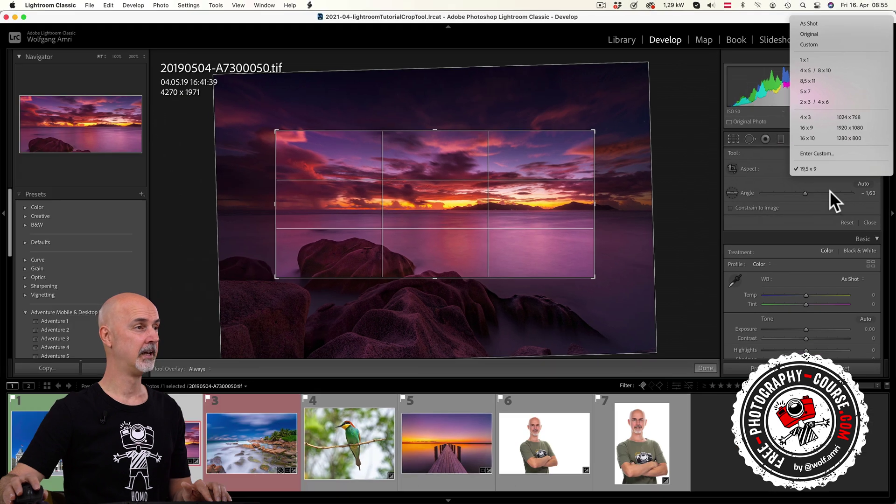
pyautogui.press('alt')
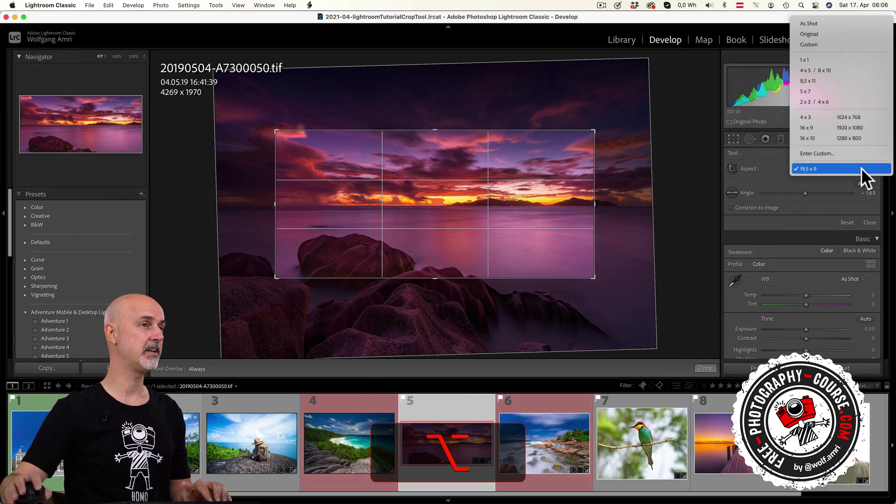
pyautogui.click(861, 167)
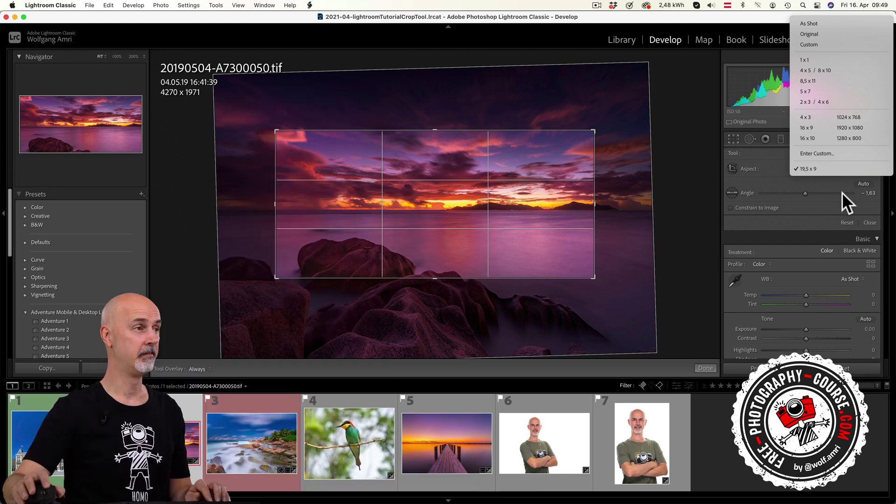
# - Set the first portrait's crop aspect to 4 x 5, then switch to the taller seventh portrait
pyautogui.click(542, 439)
pyautogui.click(541, 437)
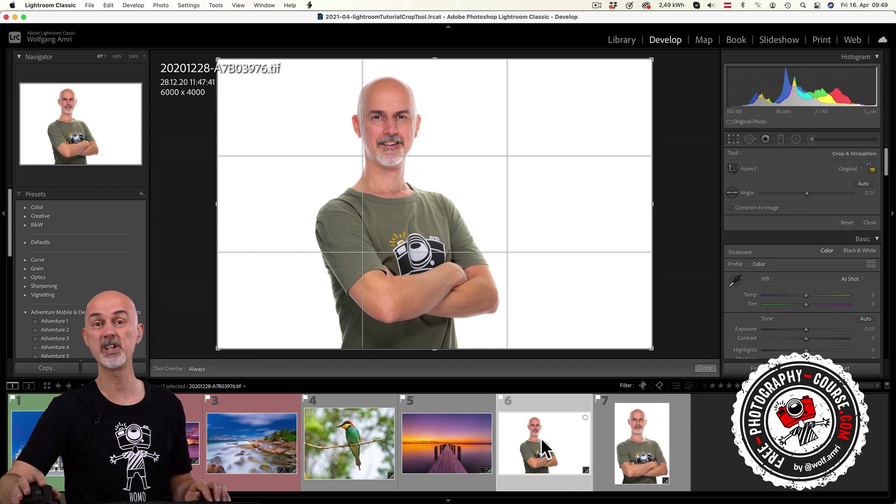
pyautogui.click(845, 169)
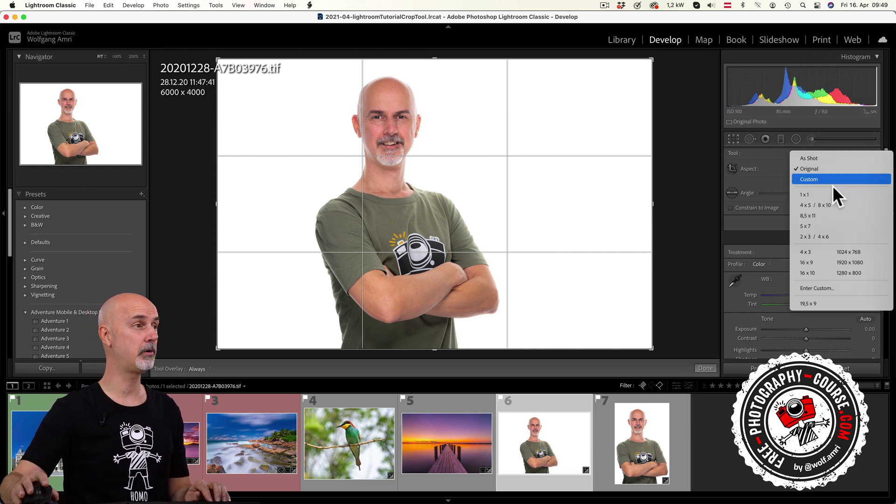
pyautogui.click(821, 203)
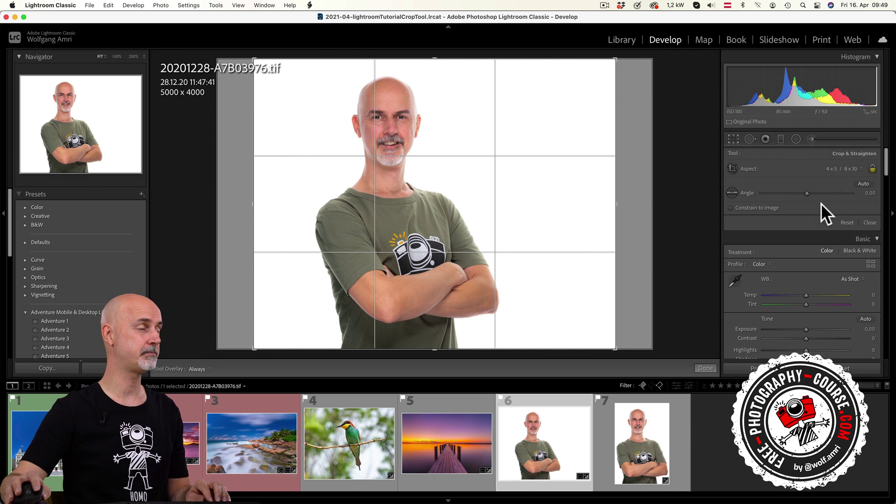
pyautogui.click(625, 423)
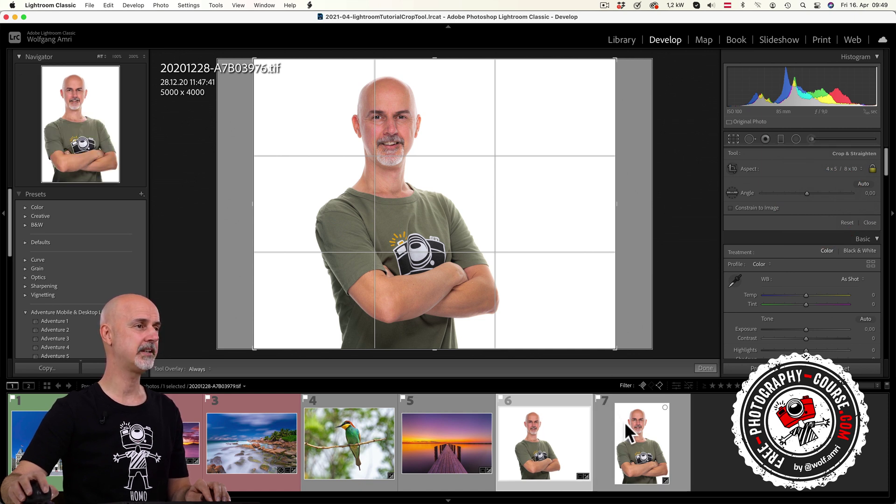
pyautogui.click(624, 422)
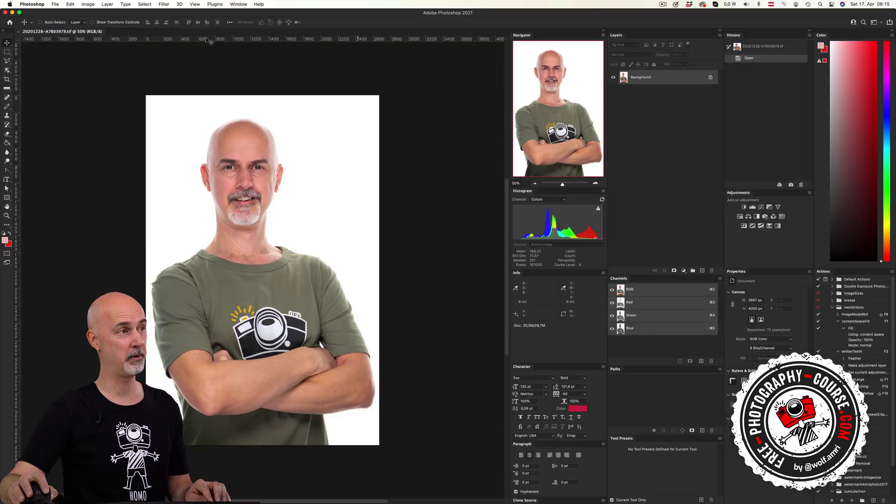
# - Use Image > Canvas Size to widen the portrait to 3200 px, filling the extension with white
pyautogui.click(88, 4)
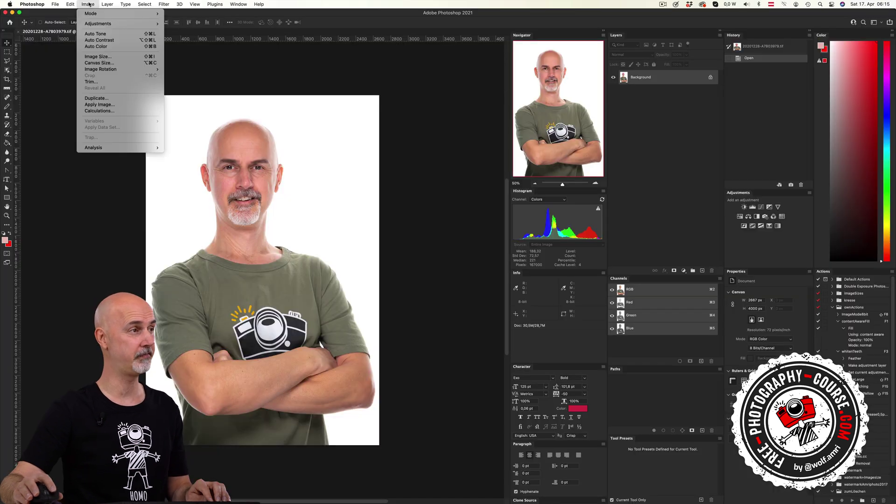
pyautogui.click(116, 63)
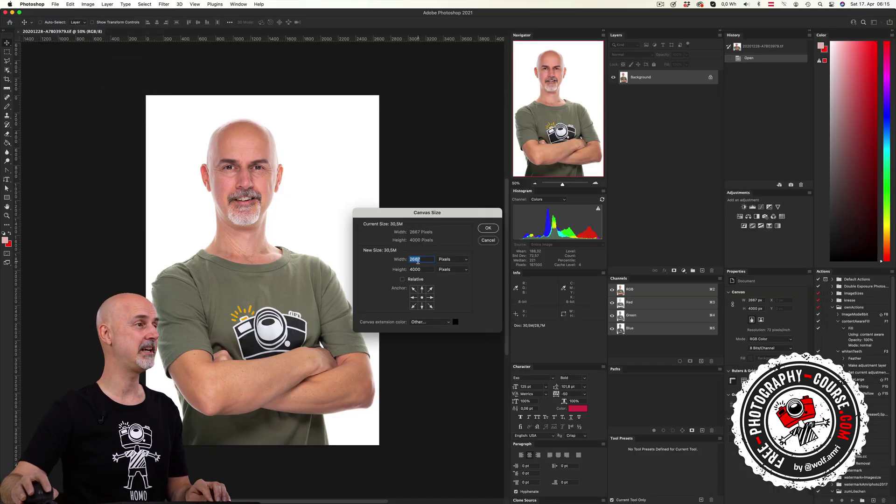
pyautogui.click(455, 322)
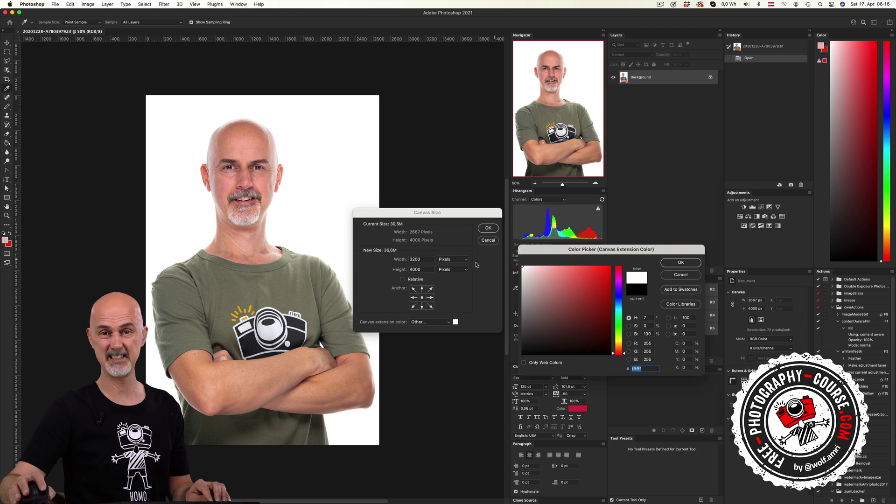
pyautogui.click(674, 263)
pyautogui.click(487, 228)
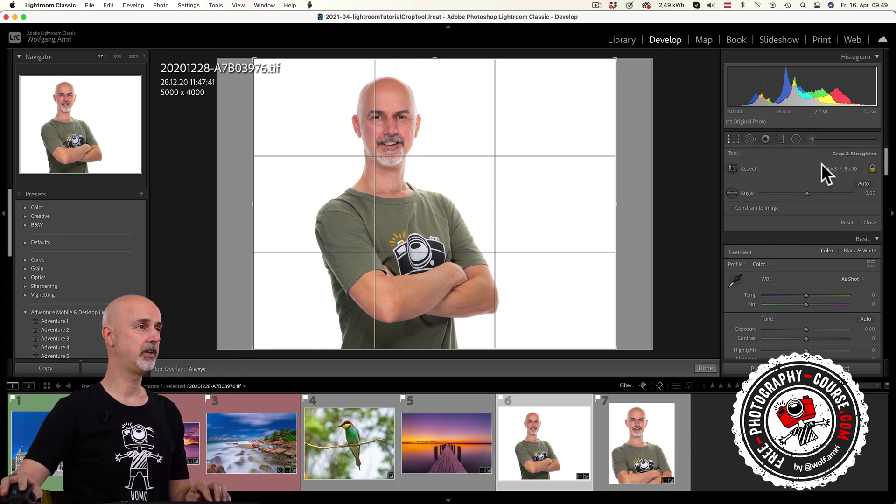
# - Undo the tilt, switch the crop to portrait and centre the man in the 4 x 5 frame
pyautogui.moveTo(622, 57); pyautogui.dragTo(450, 7)
pyautogui.moveTo(446, 231); pyautogui.dragTo(478, 223)
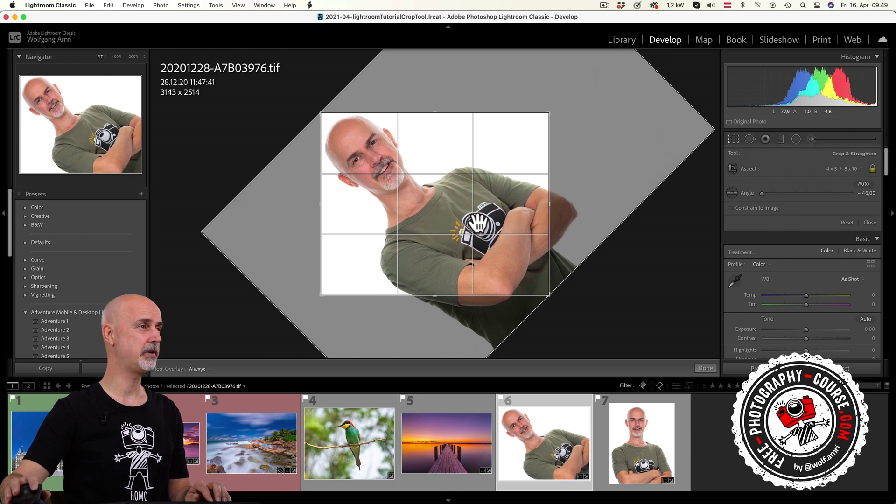
pyautogui.press('super+z')
pyautogui.press('super+z')
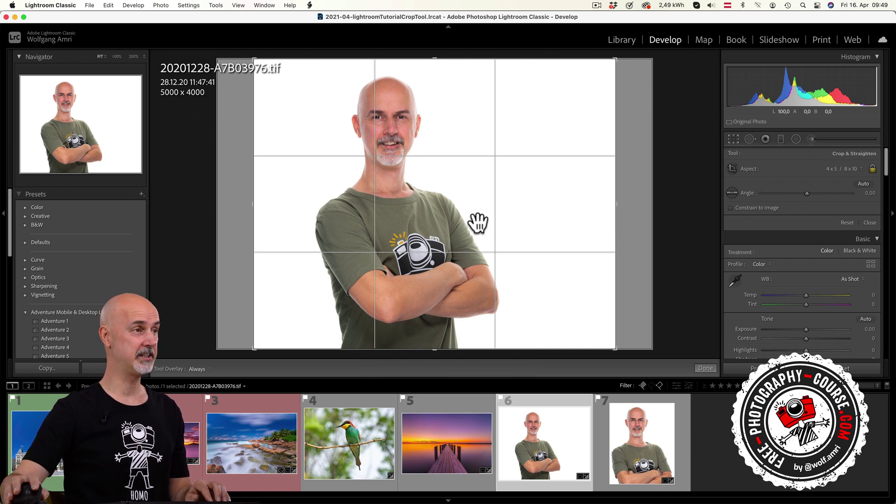
pyautogui.press('x')
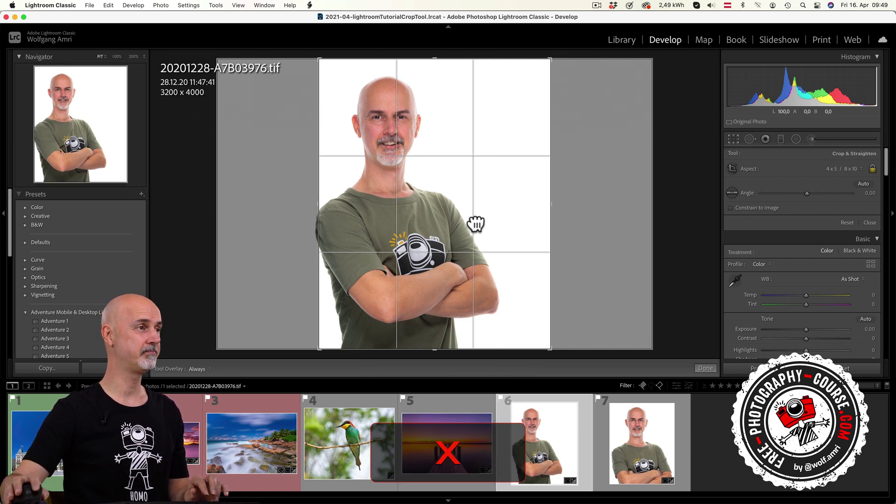
pyautogui.moveTo(476, 224); pyautogui.dragTo(501, 222)
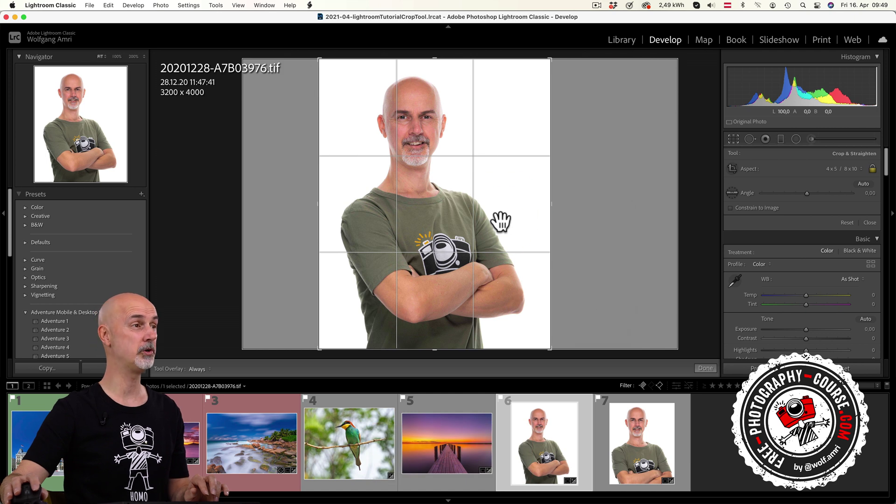
pyautogui.click(735, 138)
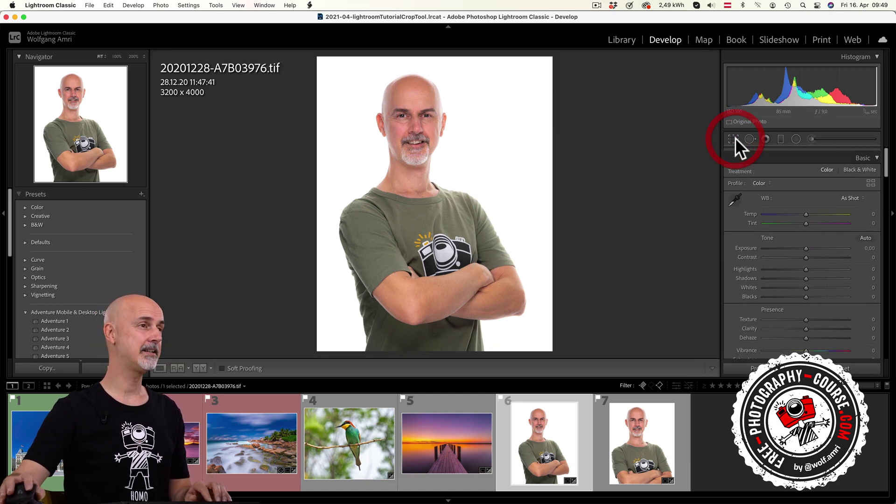
# - Remove the accidental reject flag, reopen cropping and toggle the crop back to portrait orientation
pyautogui.press('x')
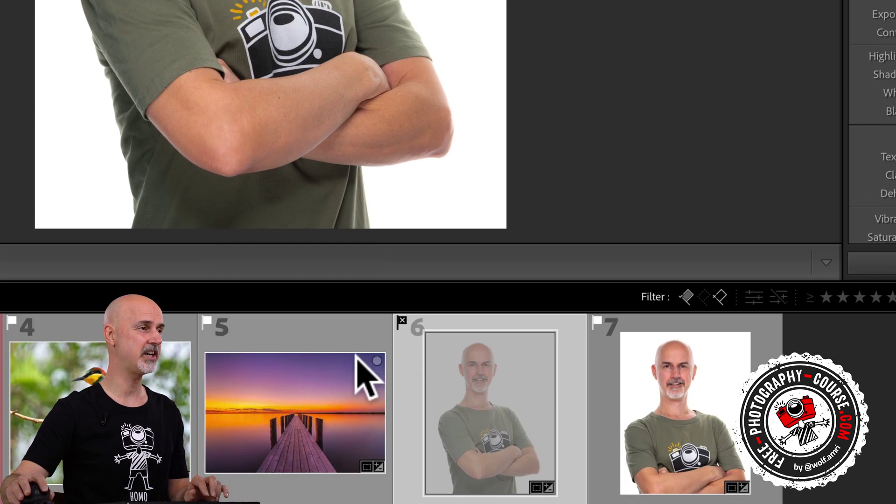
pyautogui.press('super+z')
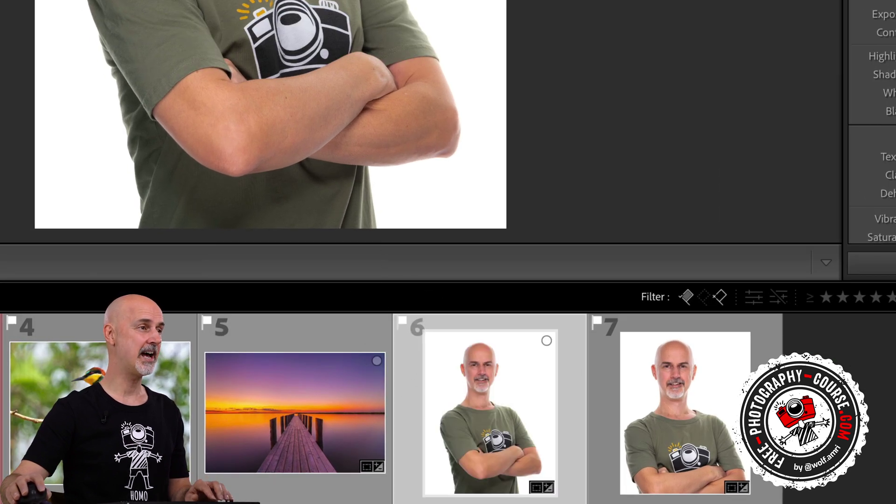
pyautogui.press('r')
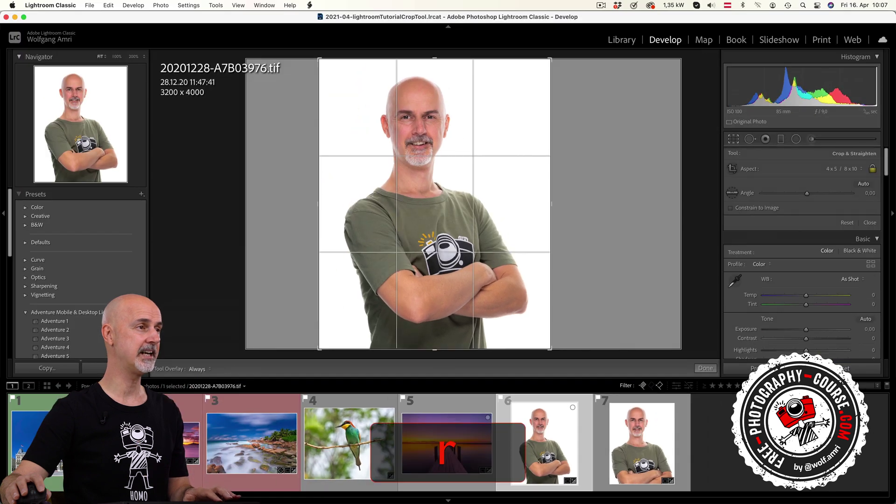
pyautogui.press('x')
pyautogui.press('x')
pyautogui.press('x')
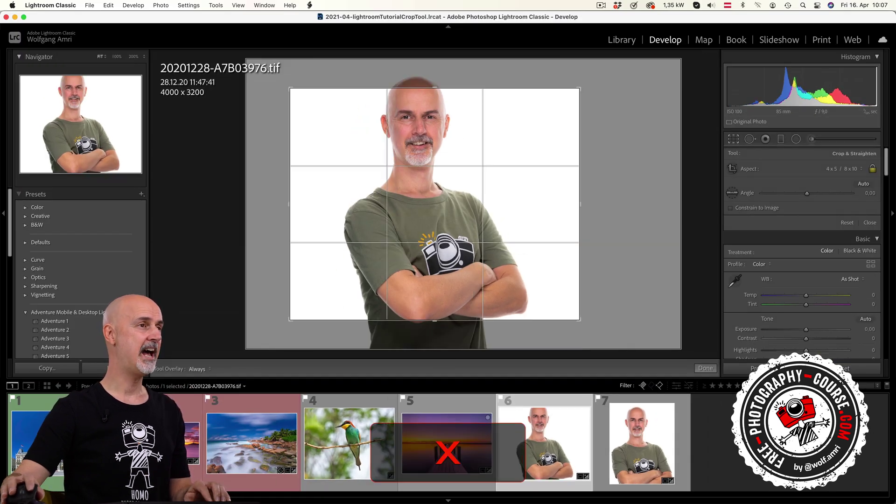
pyautogui.press('x')
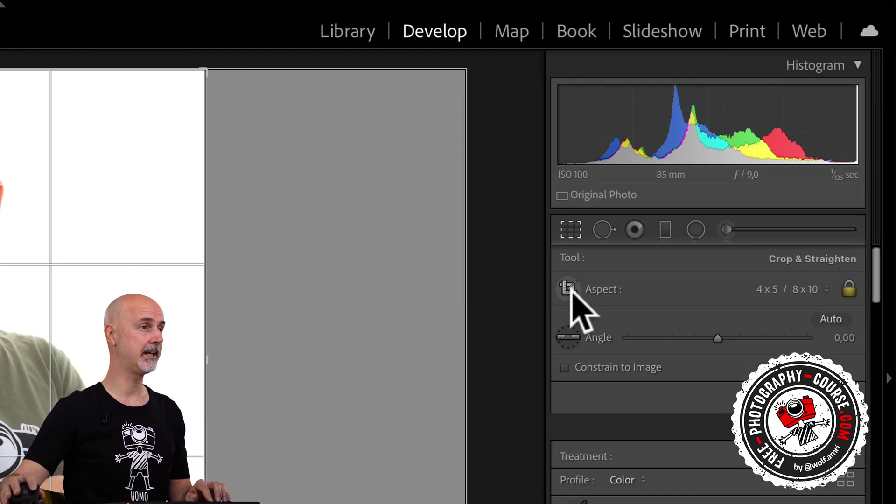
# - Draw a new, tighter 4 x 5 crop around the portrait's head and shoulders (1579 x 1973)
pyautogui.click(569, 287)
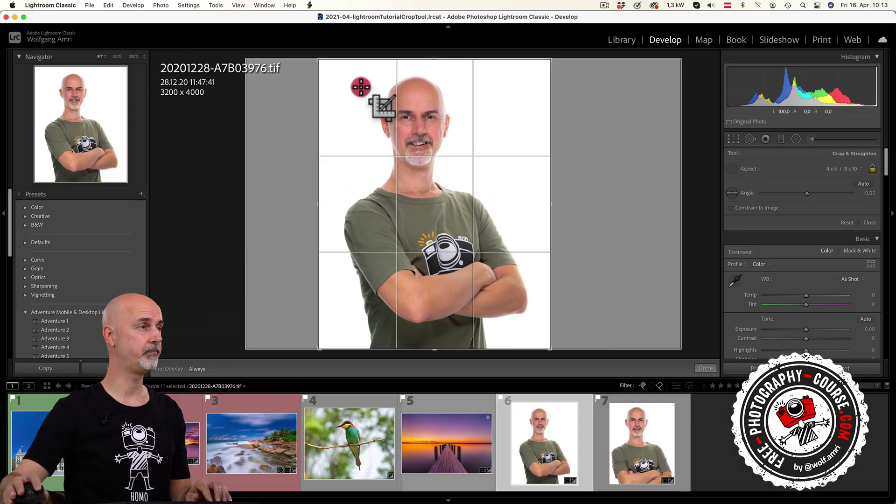
pyautogui.moveTo(361, 86)
pyautogui.mouseDown()
pyautogui.moveTo(399, 99)
pyautogui.moveTo(438, 131)
pyautogui.moveTo(483, 208)
pyautogui.moveTo(546, 274)
pyautogui.moveTo(467, 300)
pyautogui.moveTo(505, 188)
pyautogui.moveTo(518, 252)
pyautogui.moveTo(530, 267)
pyautogui.moveTo(514, 219)
pyautogui.moveTo(551, 288)
pyautogui.mouseUp()
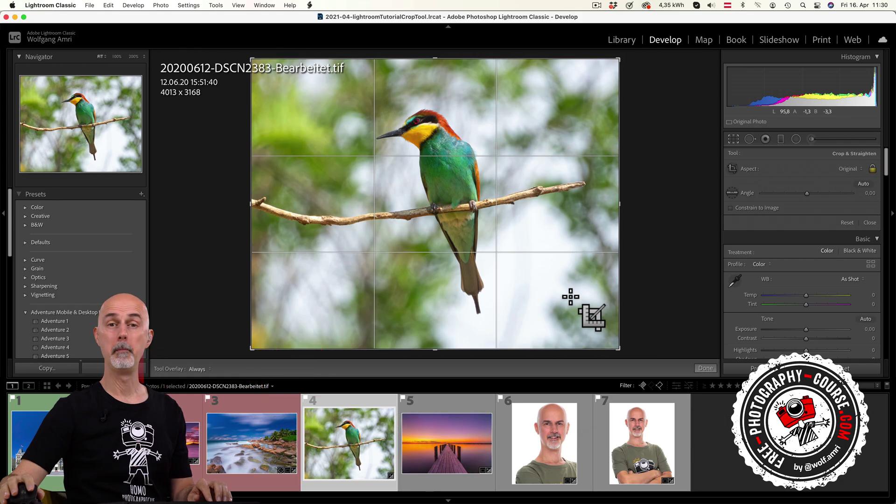
pyautogui.moveTo(619, 59); pyautogui.dragTo(583, 78)
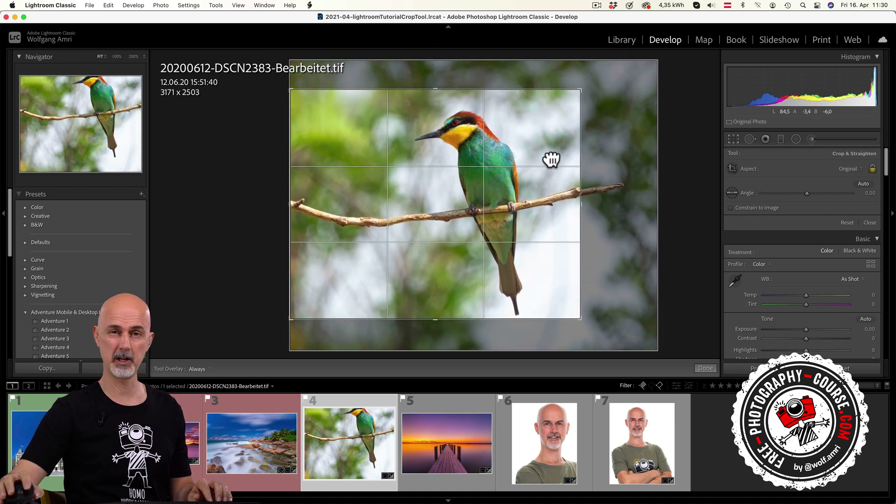
pyautogui.click(551, 156)
pyautogui.moveTo(551, 155); pyautogui.dragTo(551, 154)
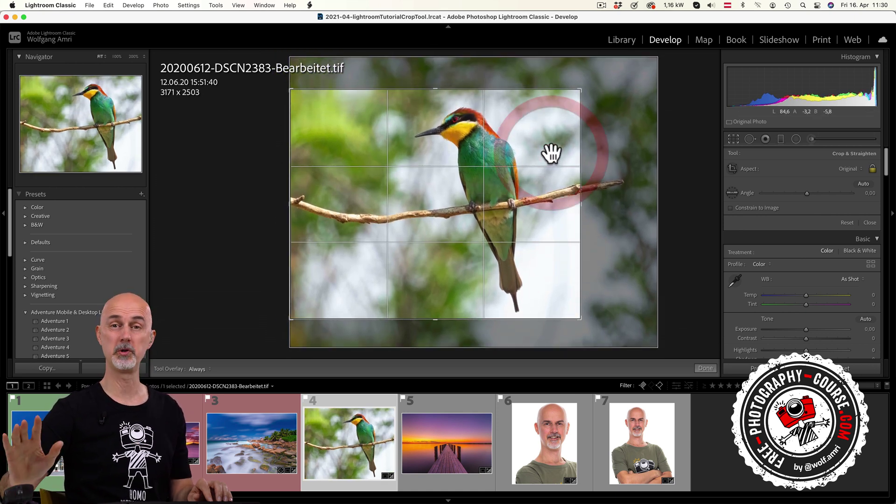
pyautogui.press('Return')
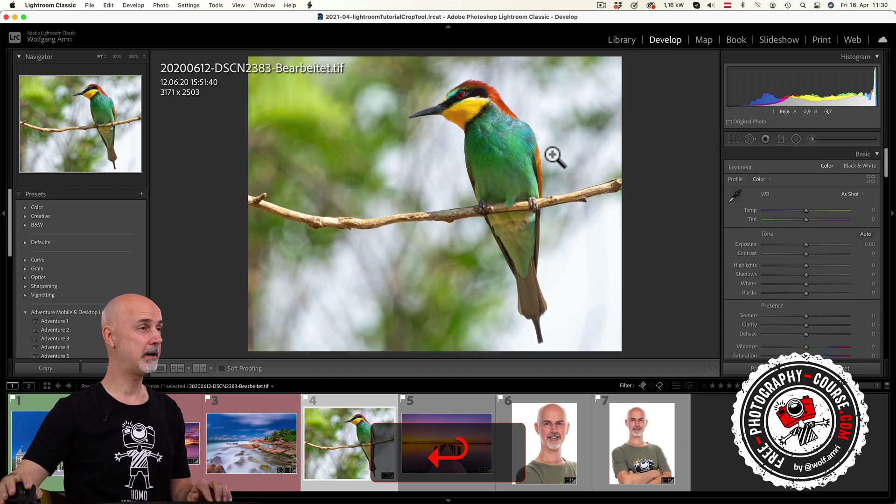
pyautogui.click(735, 139)
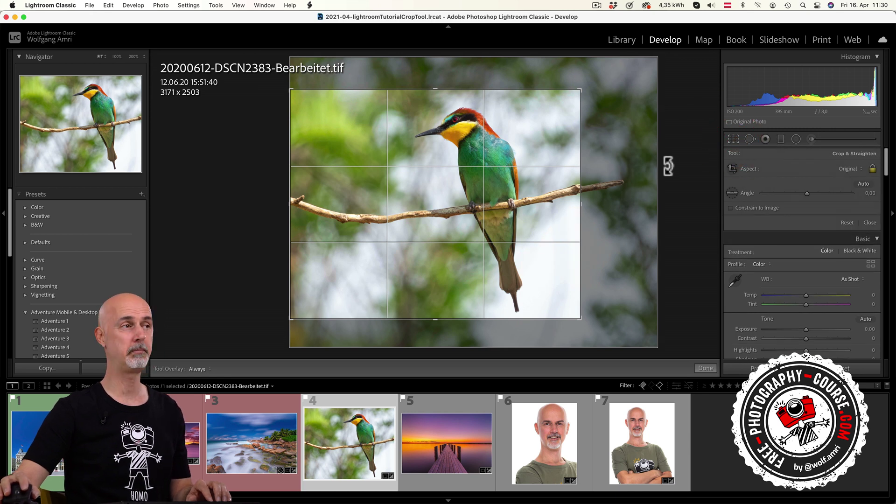
pyautogui.press('o')
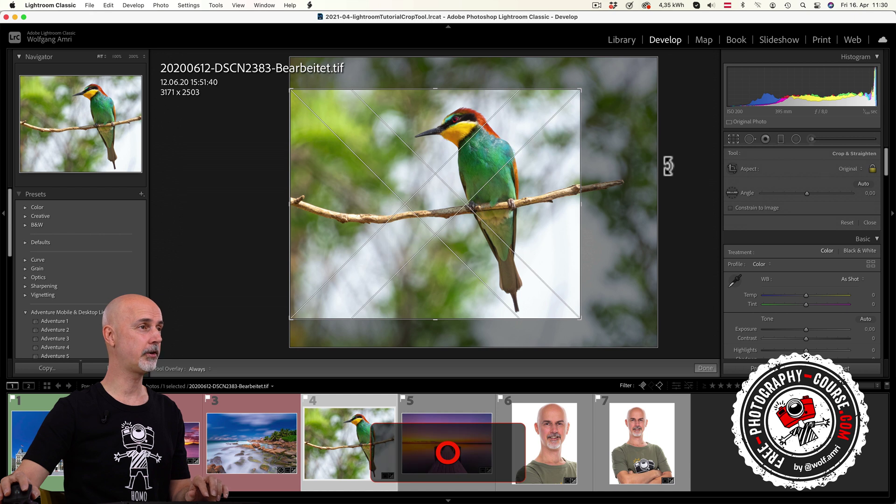
pyautogui.press('o')
pyautogui.press('o')
pyautogui.press('o')
pyautogui.press('o')
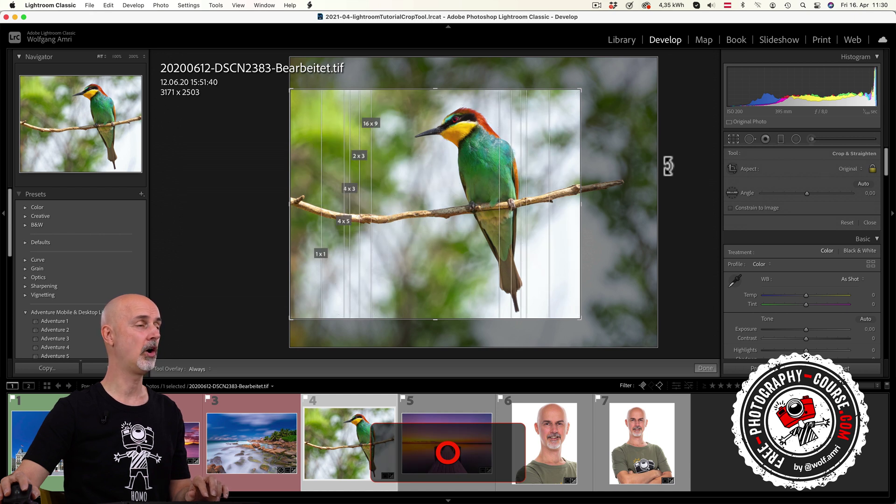
pyautogui.press('o')
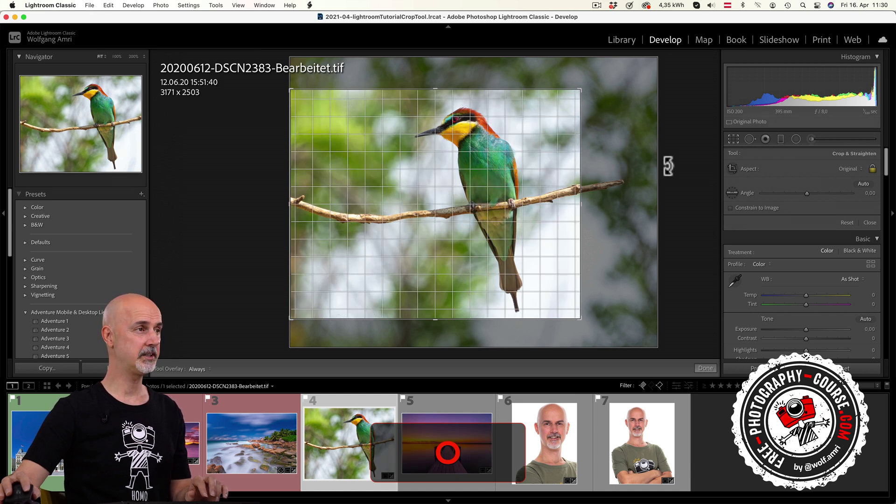
pyautogui.press('o')
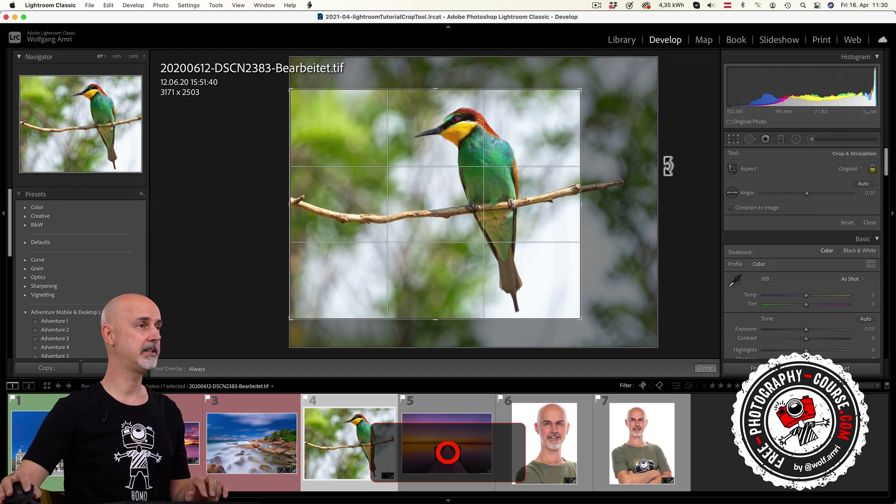
pyautogui.press('o')
pyautogui.press('o')
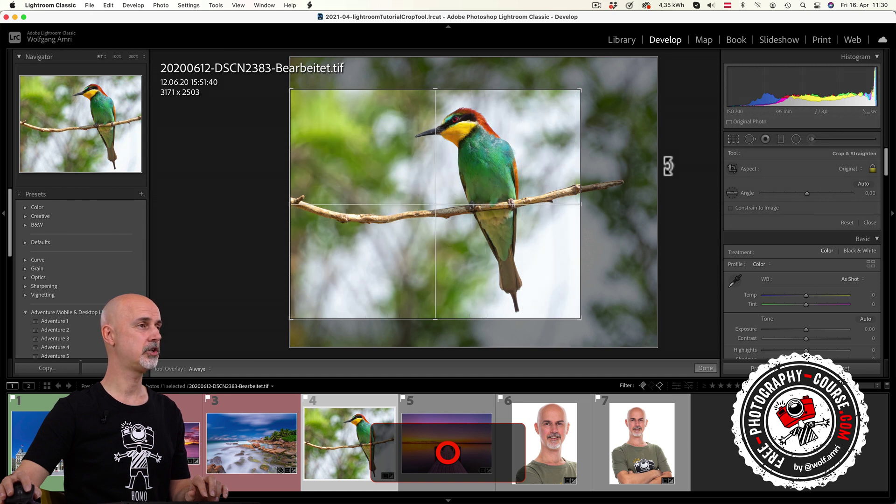
pyautogui.press('o')
pyautogui.press('o')
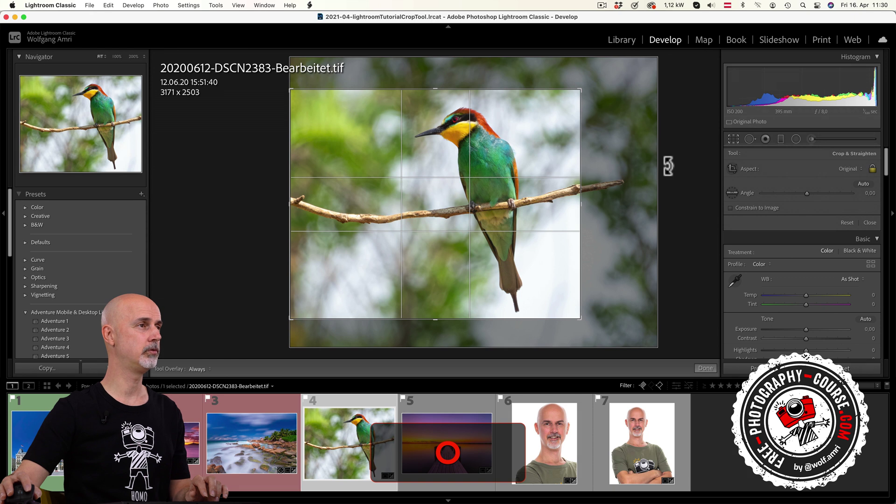
pyautogui.press('o')
pyautogui.press('o')
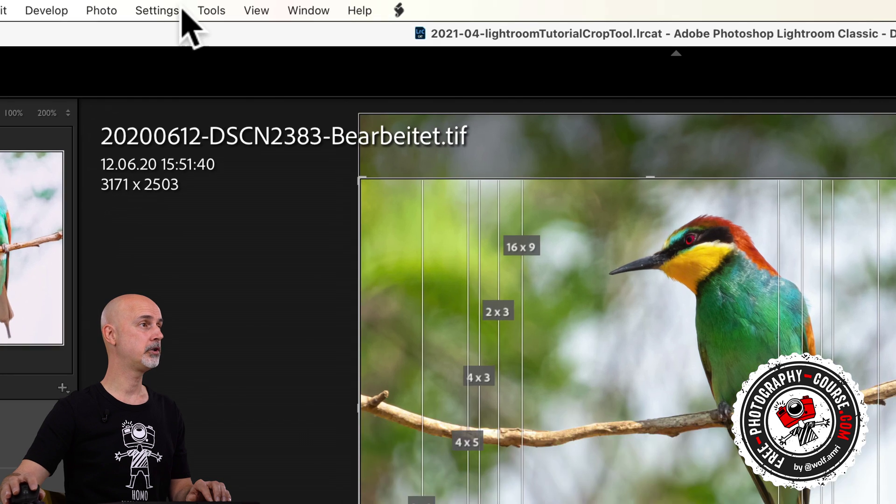
# - Remove Diagonal, Center and Golden Spiral from the cycled crop overlays, then flip the diagonal guide with Shift+O
pyautogui.click(216, 5)
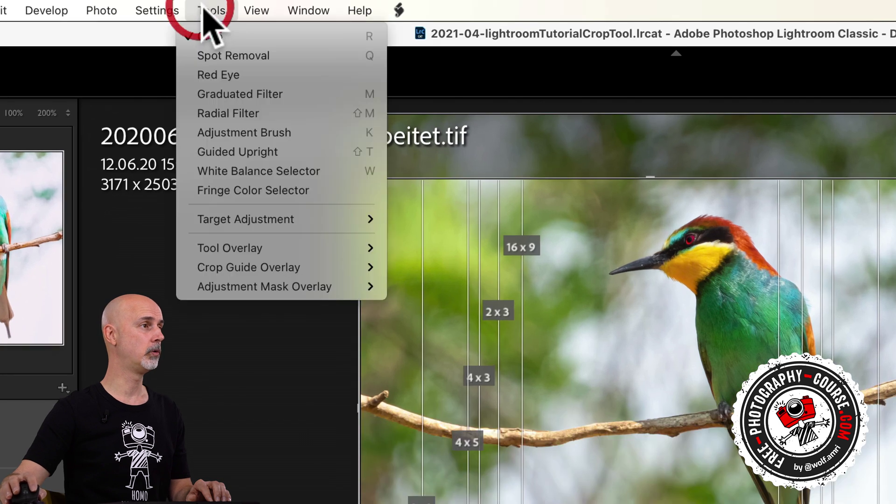
pyautogui.moveTo(274, 269)
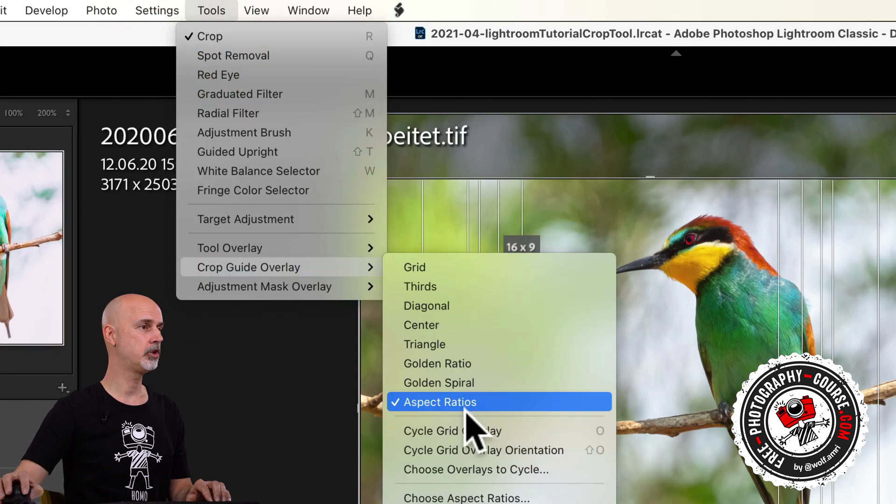
pyautogui.click(463, 461)
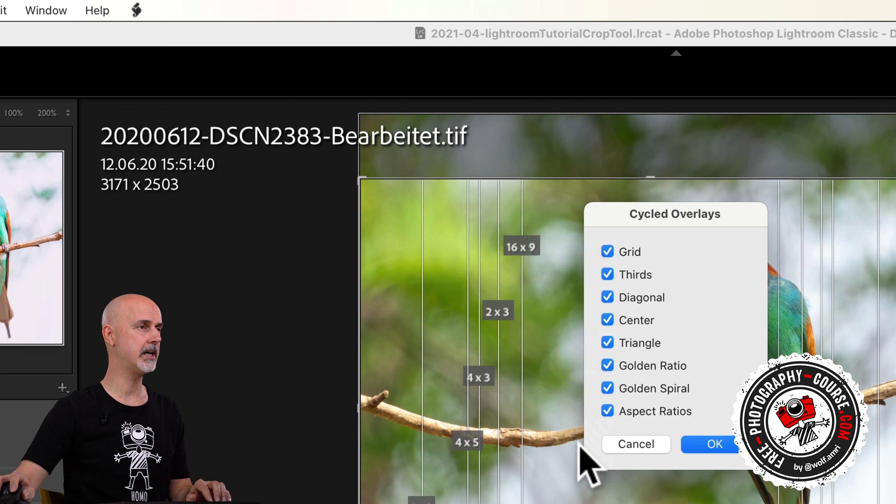
pyautogui.click(607, 297)
pyautogui.click(607, 320)
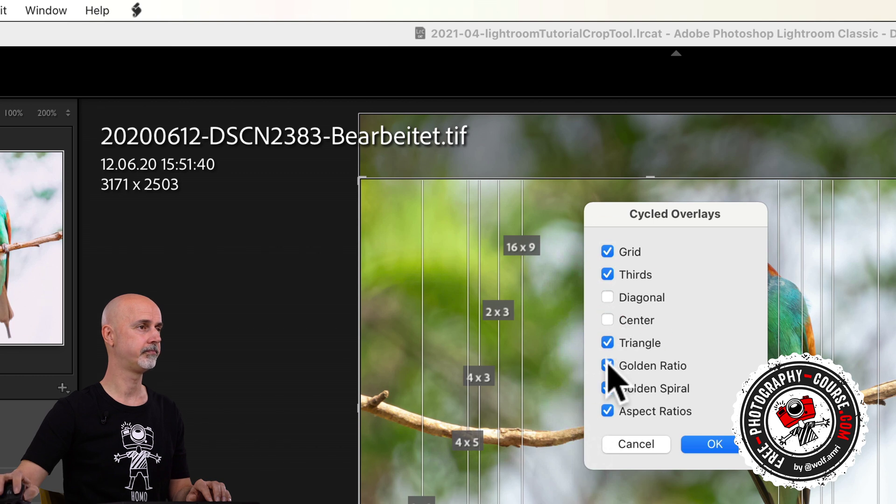
pyautogui.click(607, 388)
pyautogui.click(706, 444)
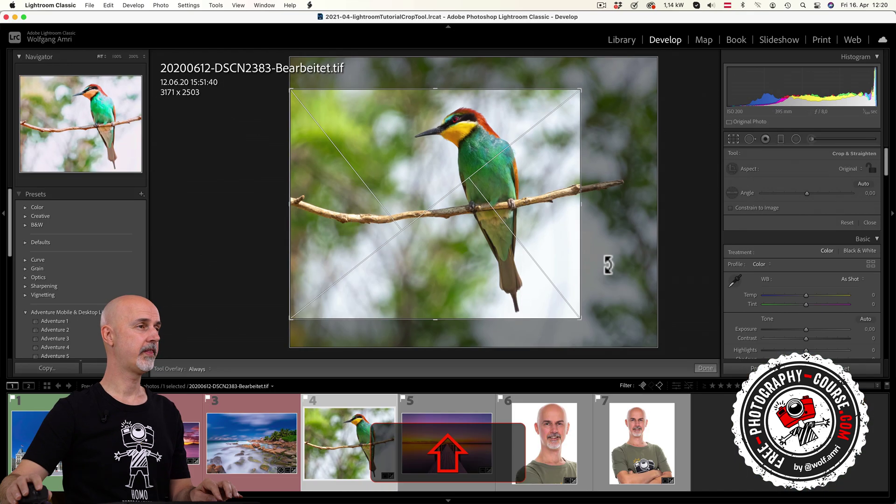
pyautogui.hotkey('shift', 'o')
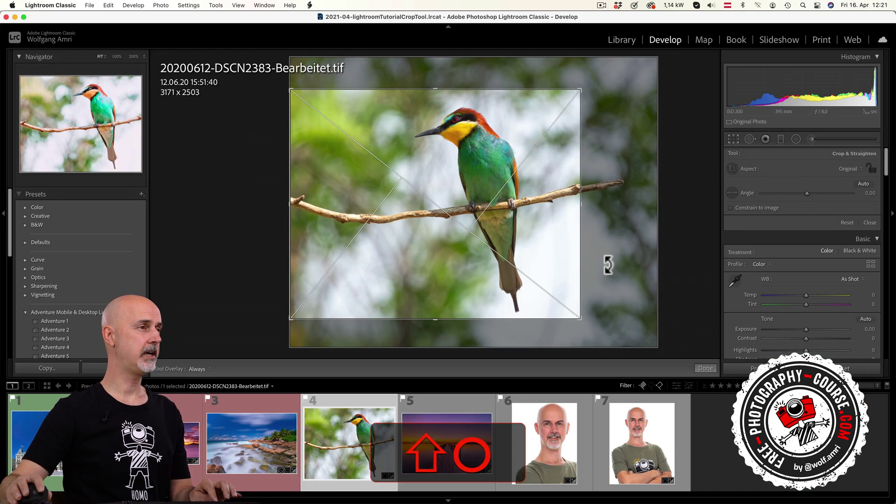
pyautogui.hotkey('shift', 'o')
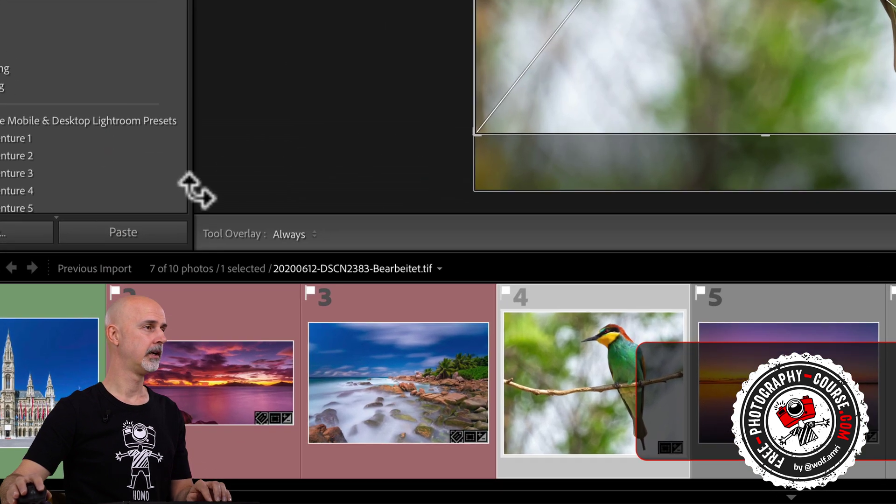
# - Change the crop Tool Overlay setting from Always to Auto
pyautogui.click(310, 234)
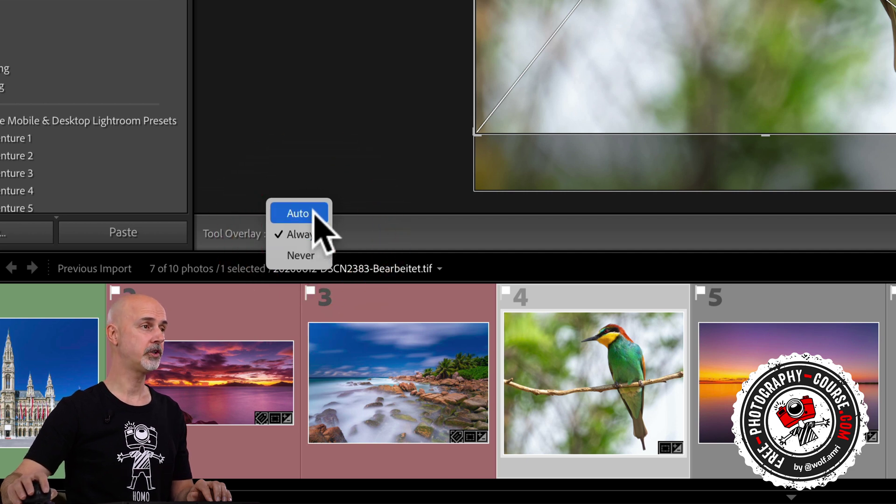
pyautogui.click(314, 213)
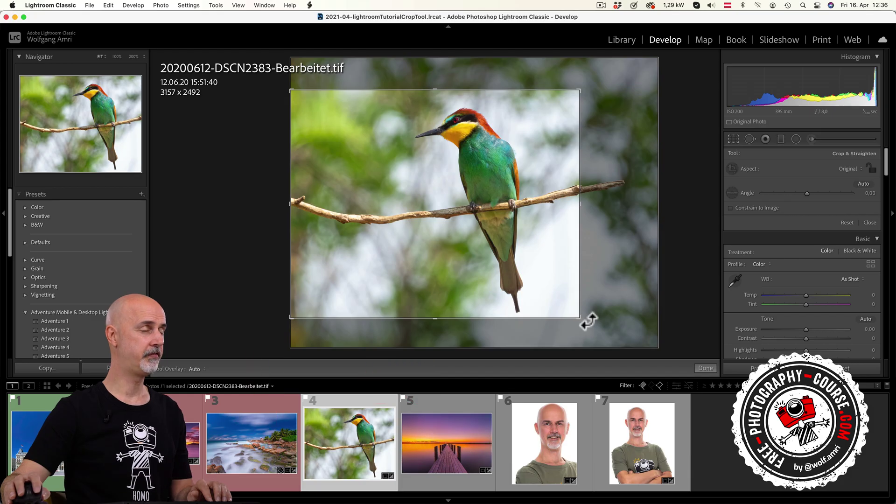
# - Commit the bee-eater crop, then reset it to the full 4013 x 3168 frame at angle 0.00
pyautogui.press('Return')
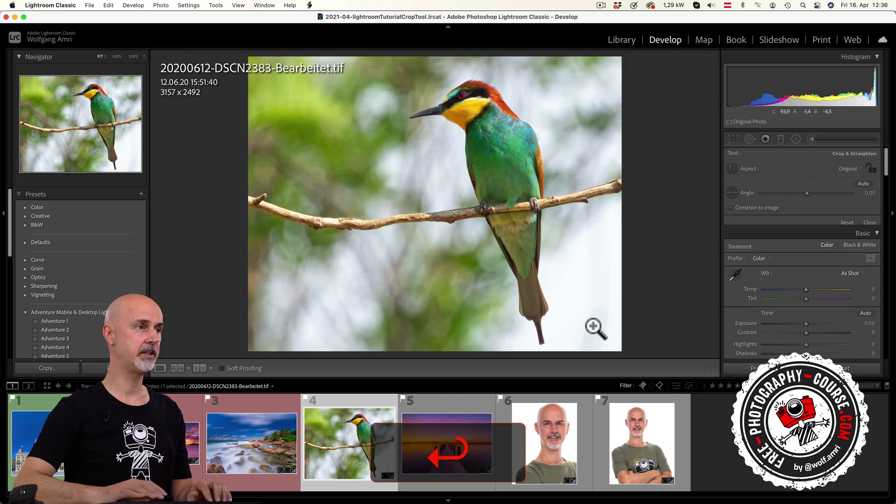
pyautogui.press('r')
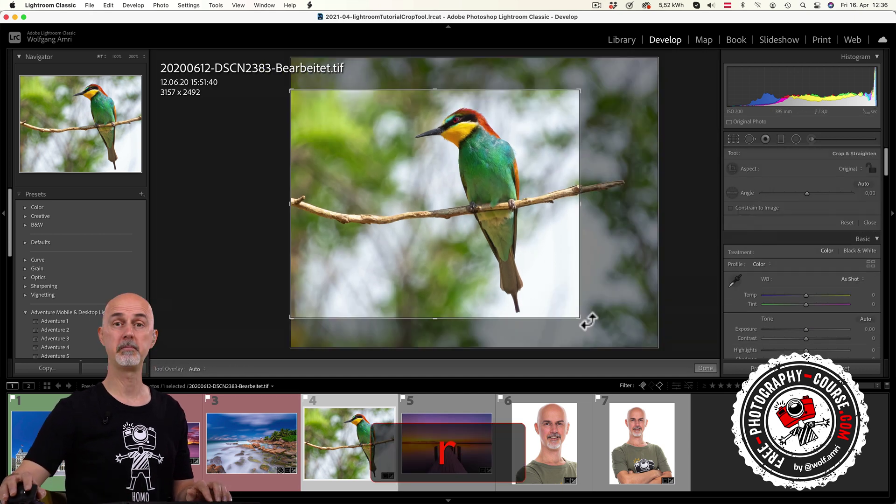
pyautogui.press('r')
pyautogui.press('r')
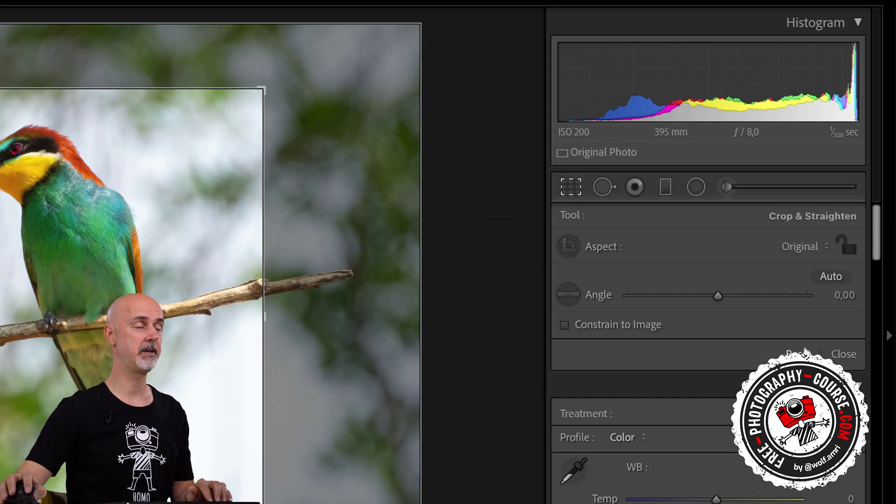
pyautogui.click(843, 353)
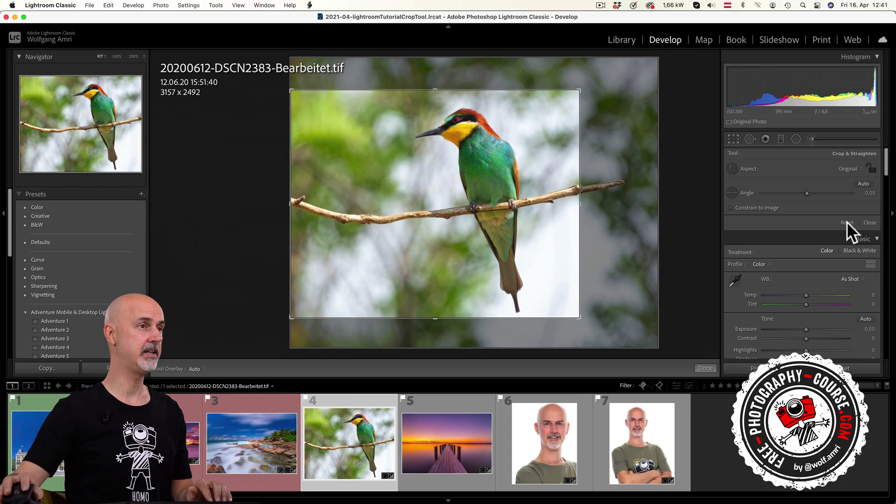
pyautogui.click(847, 222)
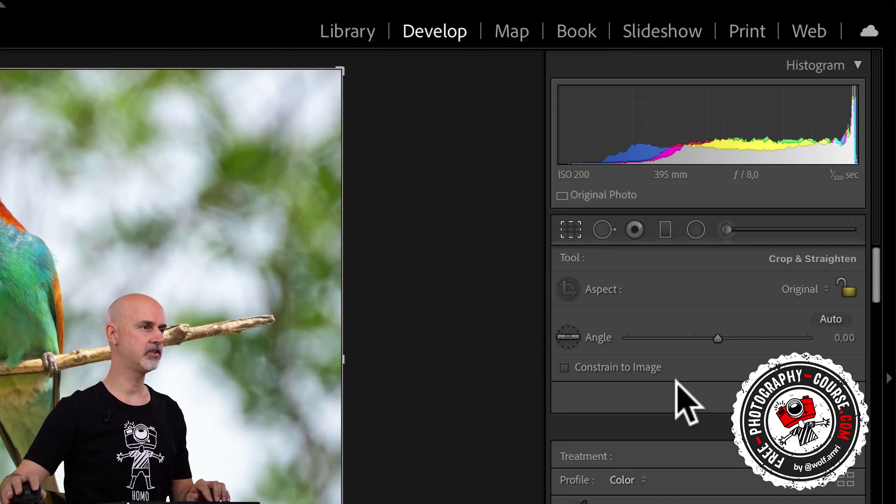
# - Apply +77 pincushion distortion and constrain the crop inside the image at 3263 x 2576
pyautogui.click(563, 367)
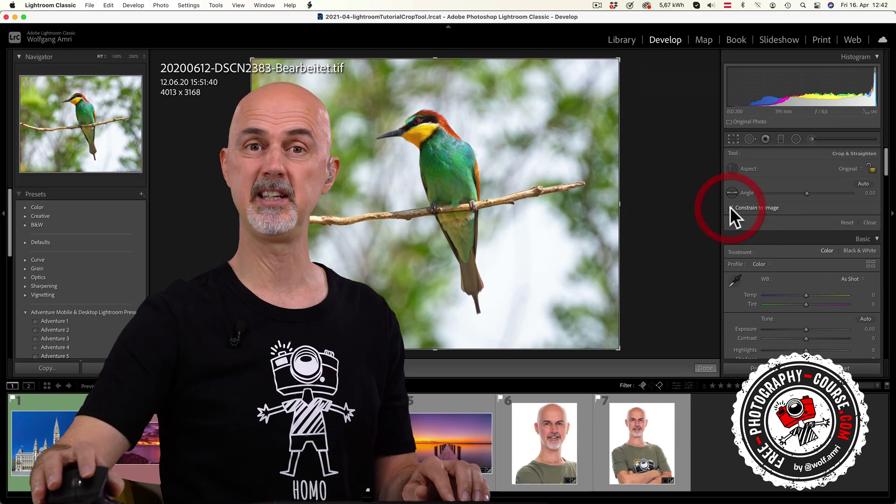
pyautogui.click(730, 208)
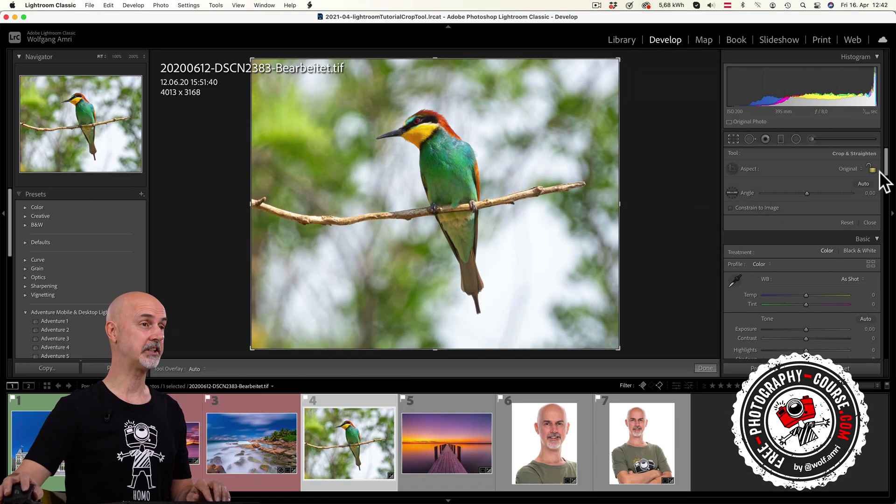
pyautogui.moveTo(886, 164); pyautogui.dragTo(891, 295)
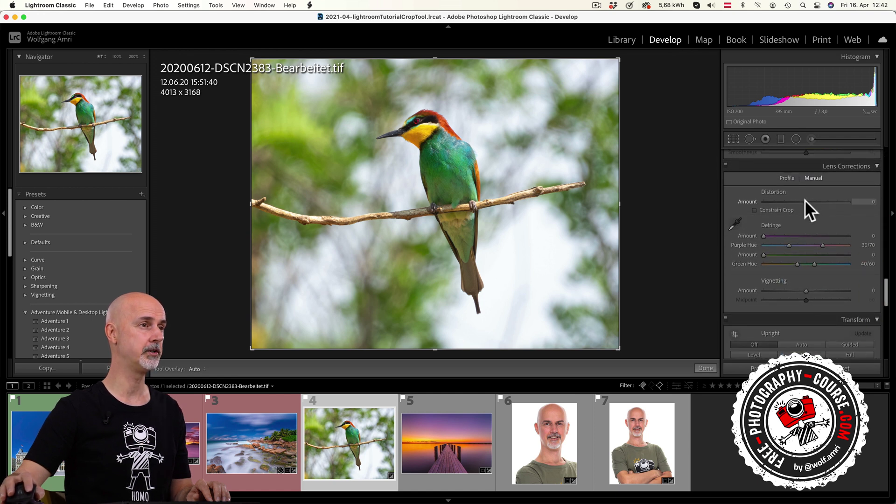
pyautogui.moveTo(805, 200); pyautogui.dragTo(838, 200)
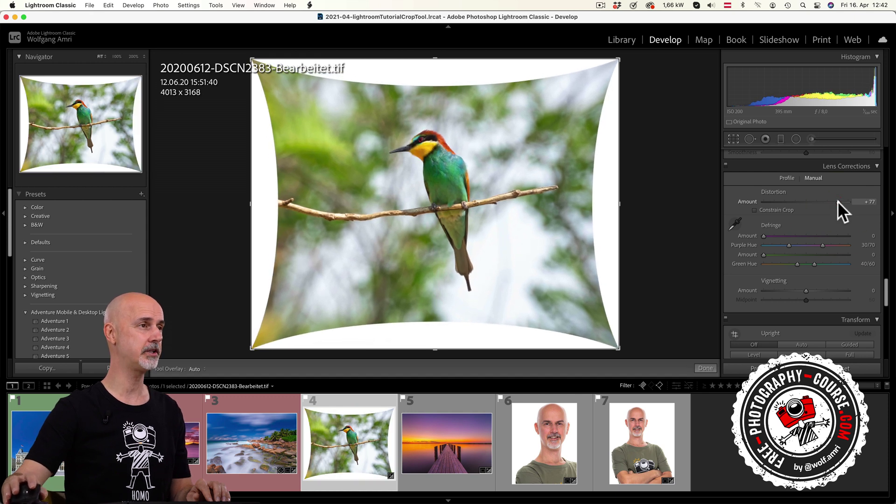
pyautogui.moveTo(886, 290); pyautogui.dragTo(889, 143)
pyautogui.click(731, 206)
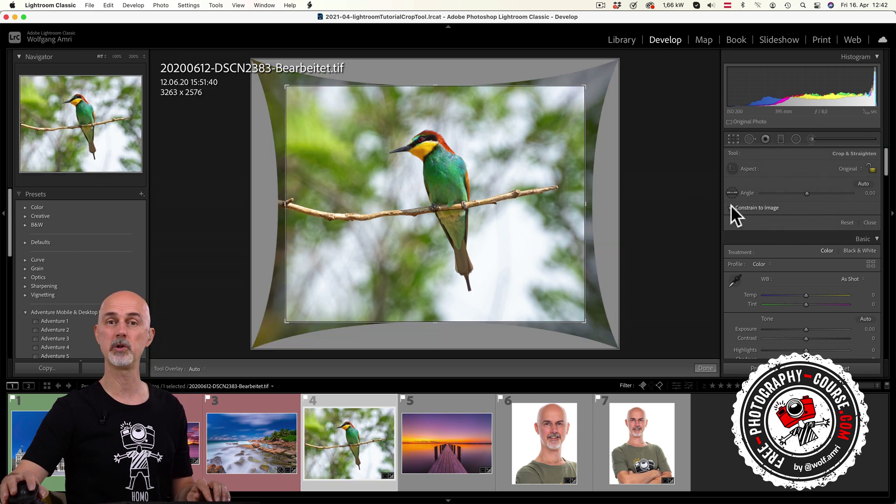